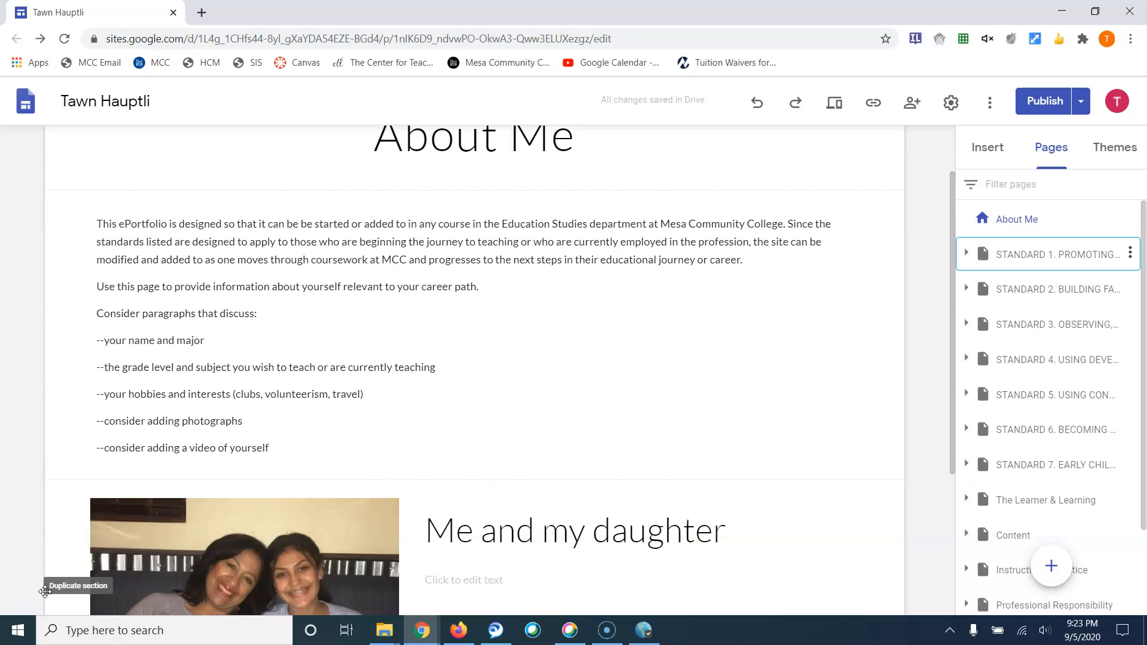
Check the site's navigation menu on the page, then close it again
left_click(207, 371)
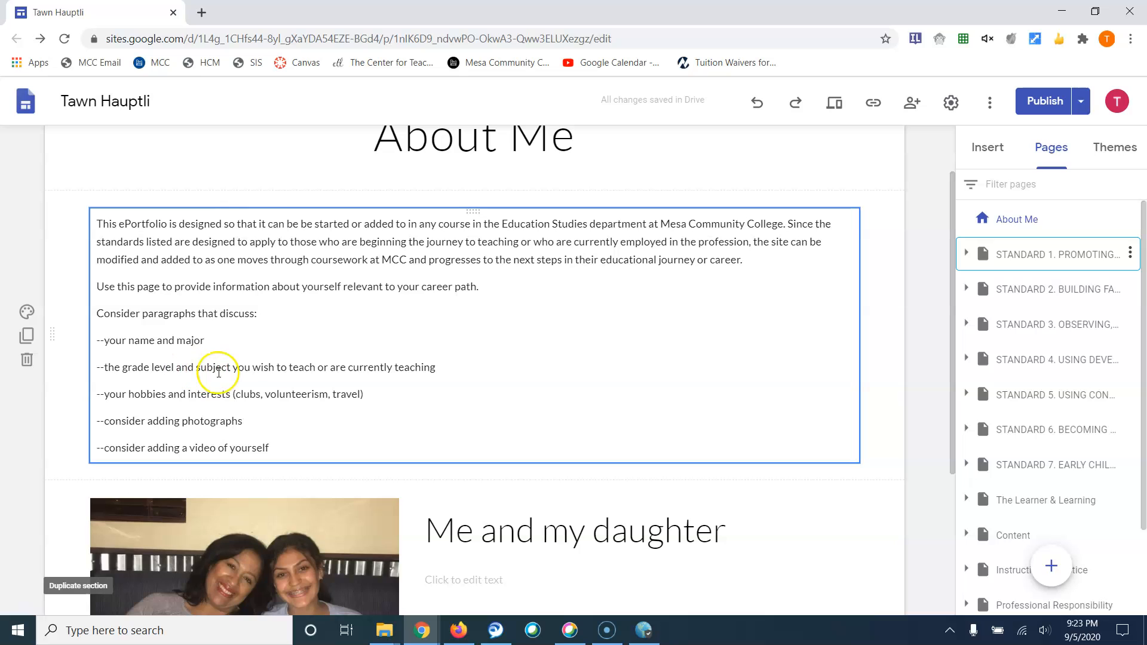
scroll(96, 203, "up", 2)
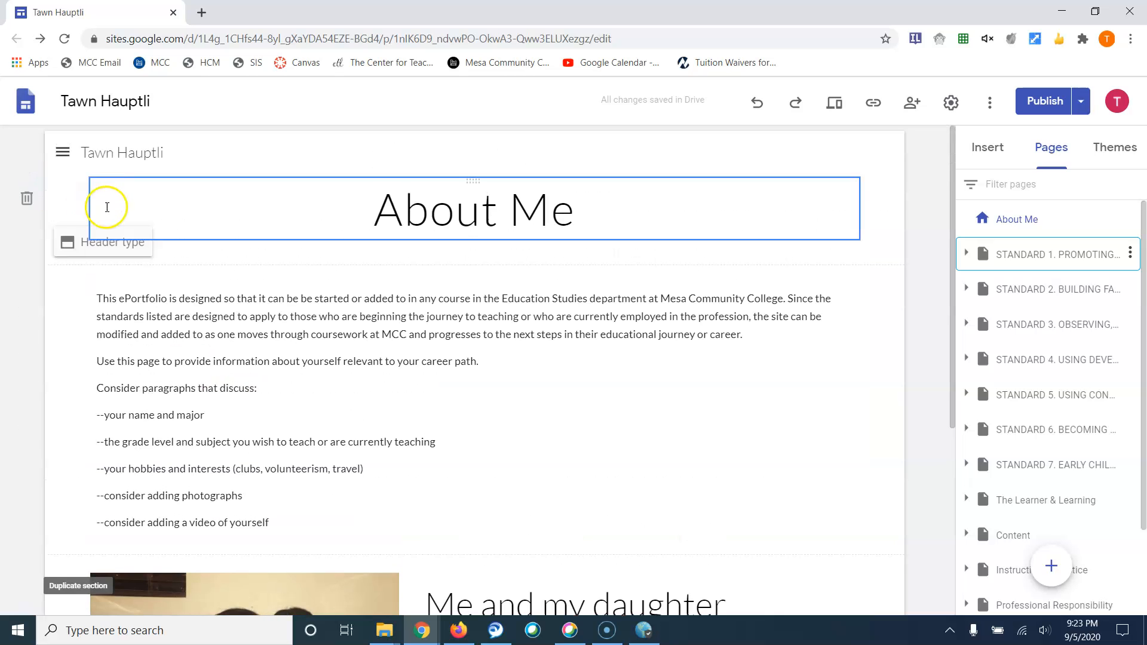
left_click(64, 161)
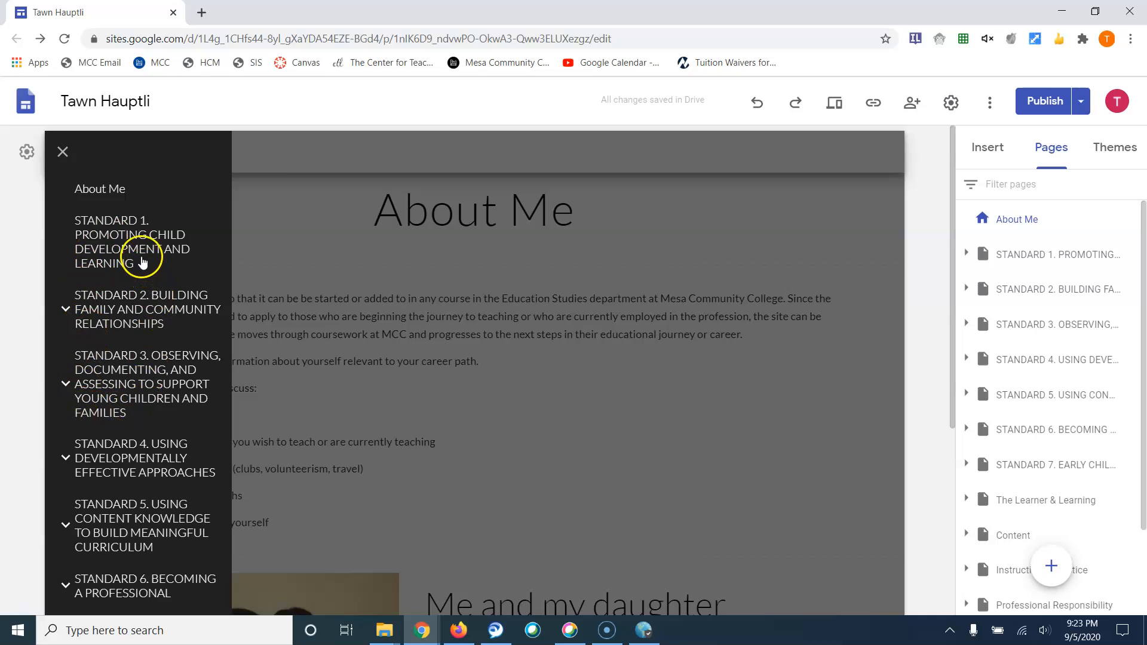
scroll(142, 258, "down", 4)
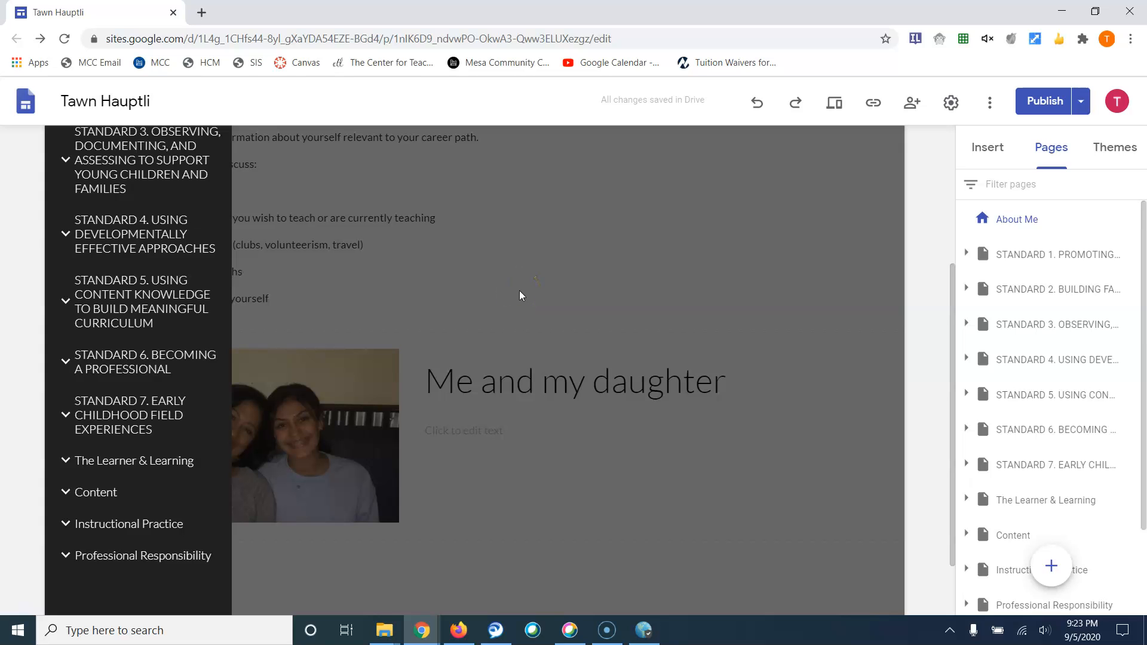
left_click(604, 273)
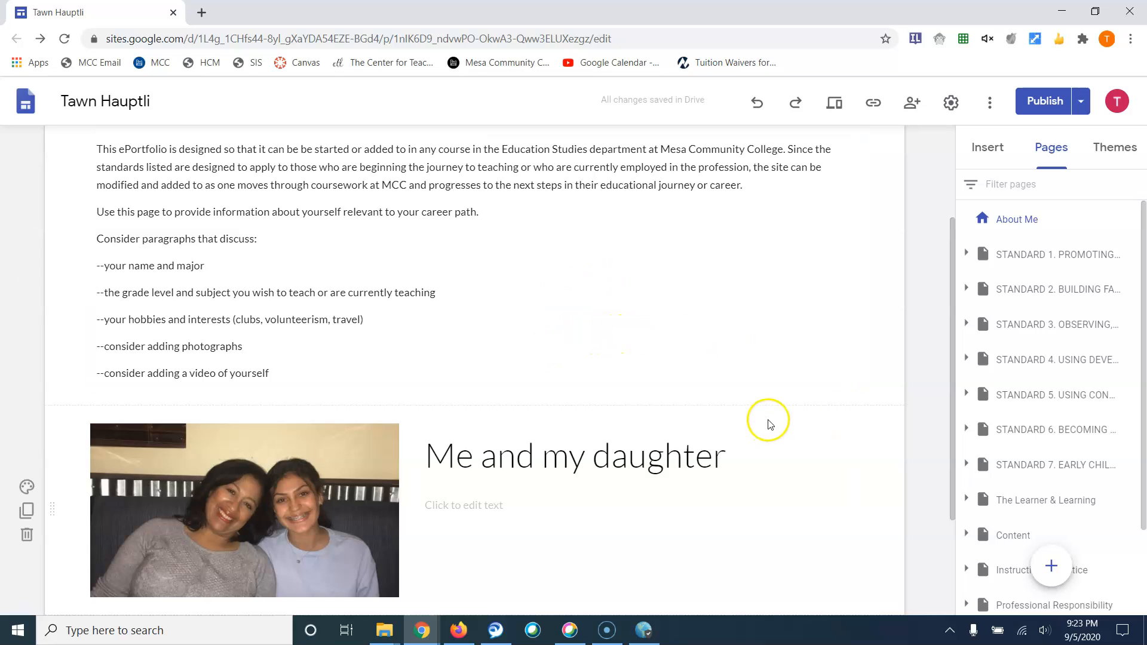
scroll(811, 411, "up", 1)
scroll(811, 411, "up", 2)
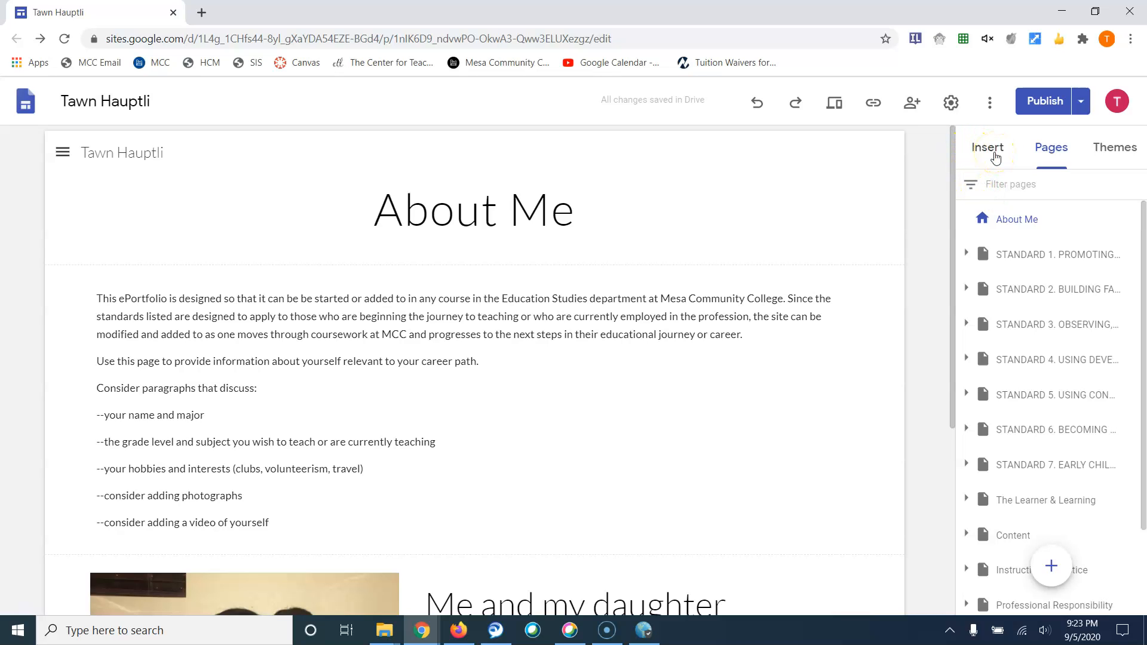
In the Pages panel, hide the STANDARD 1 page from navigation
left_click(1051, 159)
left_click(1041, 157)
mouse_move(1130, 254)
left_click(1130, 256)
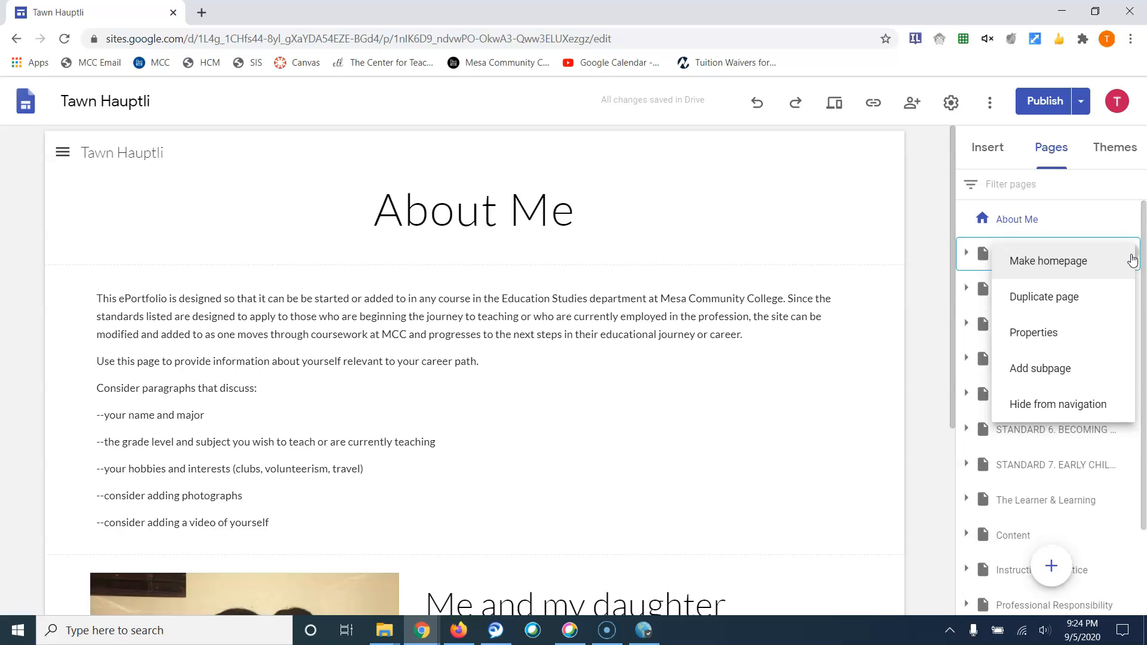
left_click(1078, 411)
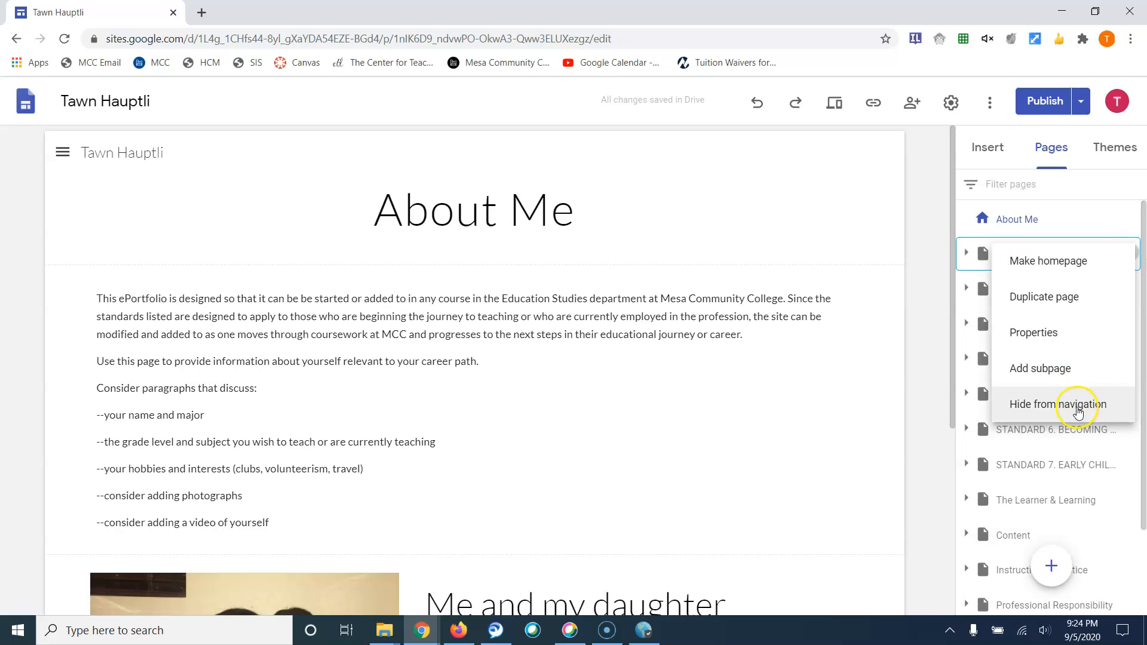
left_click(1078, 411)
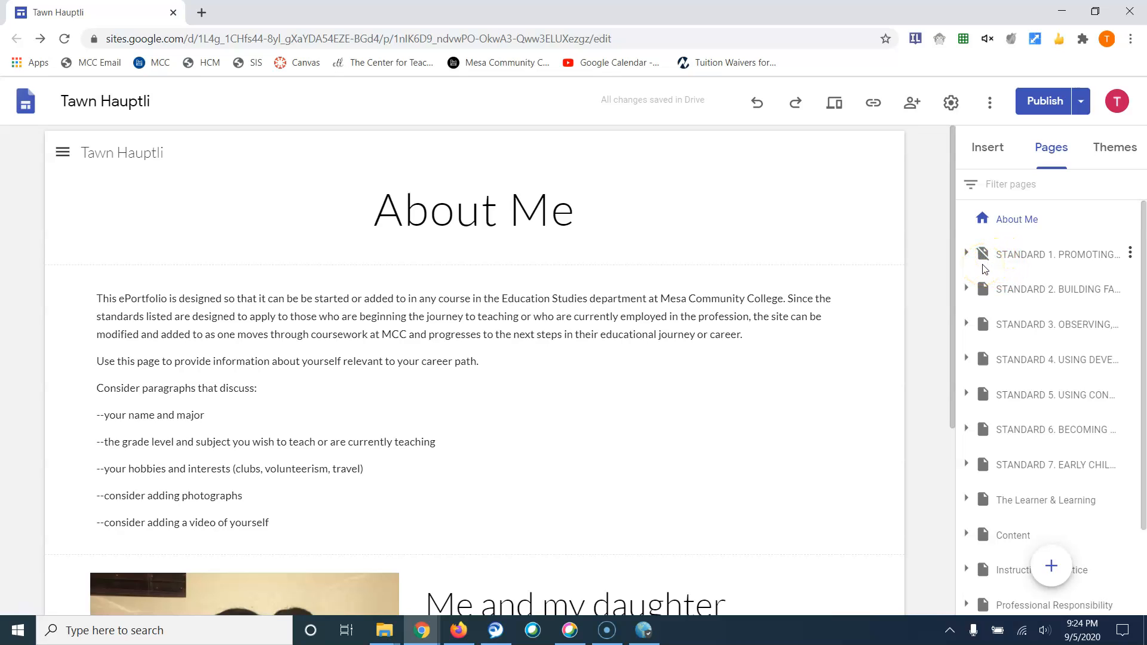
Hide the STANDARD 2 and STANDARD 3 pages from navigation
left_click(1129, 293)
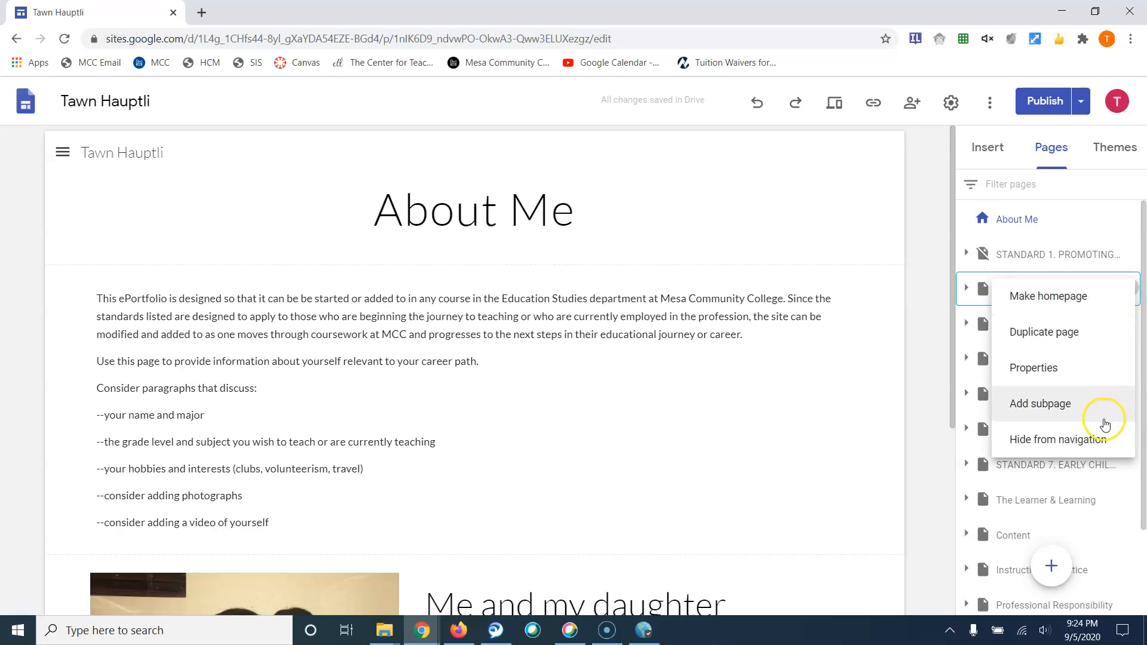
left_click(1102, 433)
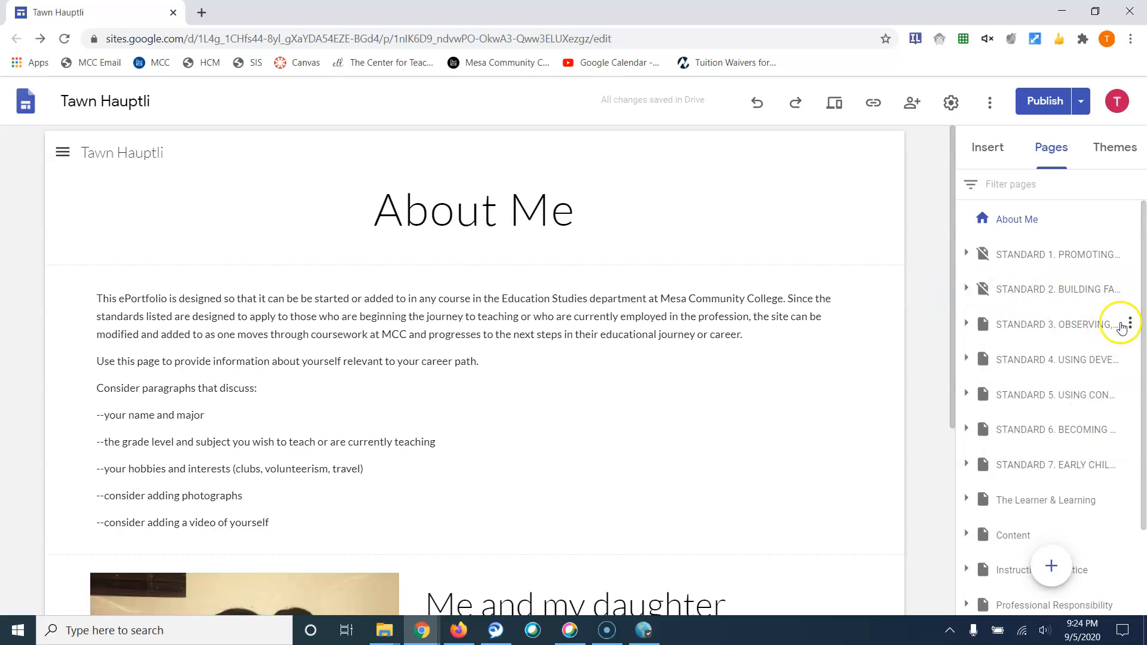
left_click(1128, 324)
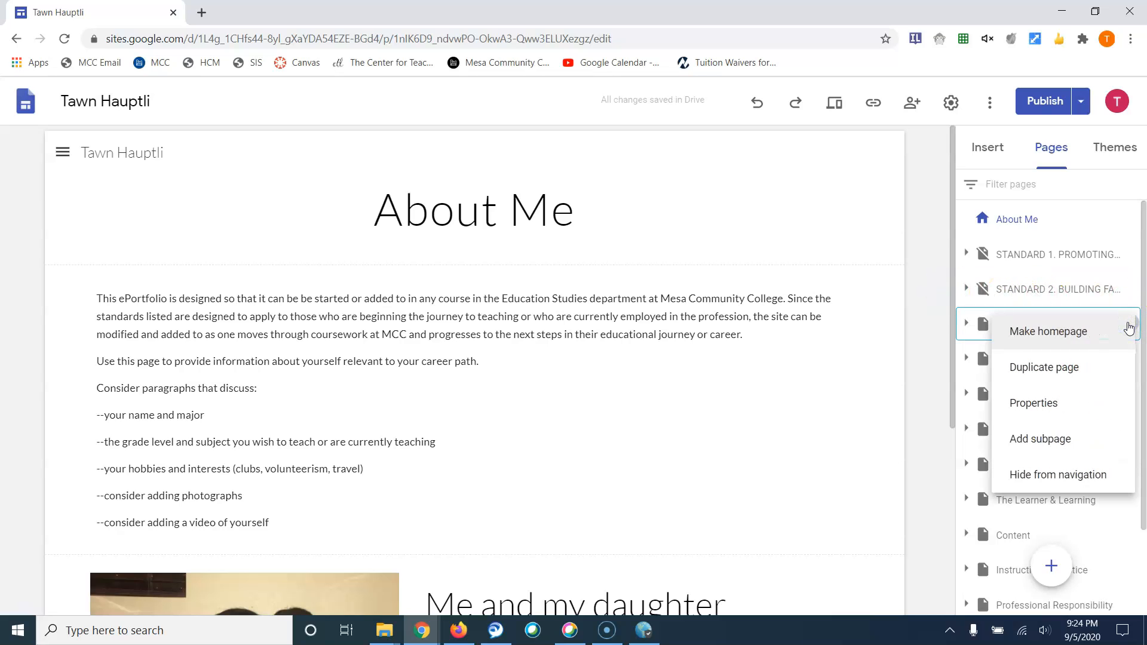
left_click(1088, 445)
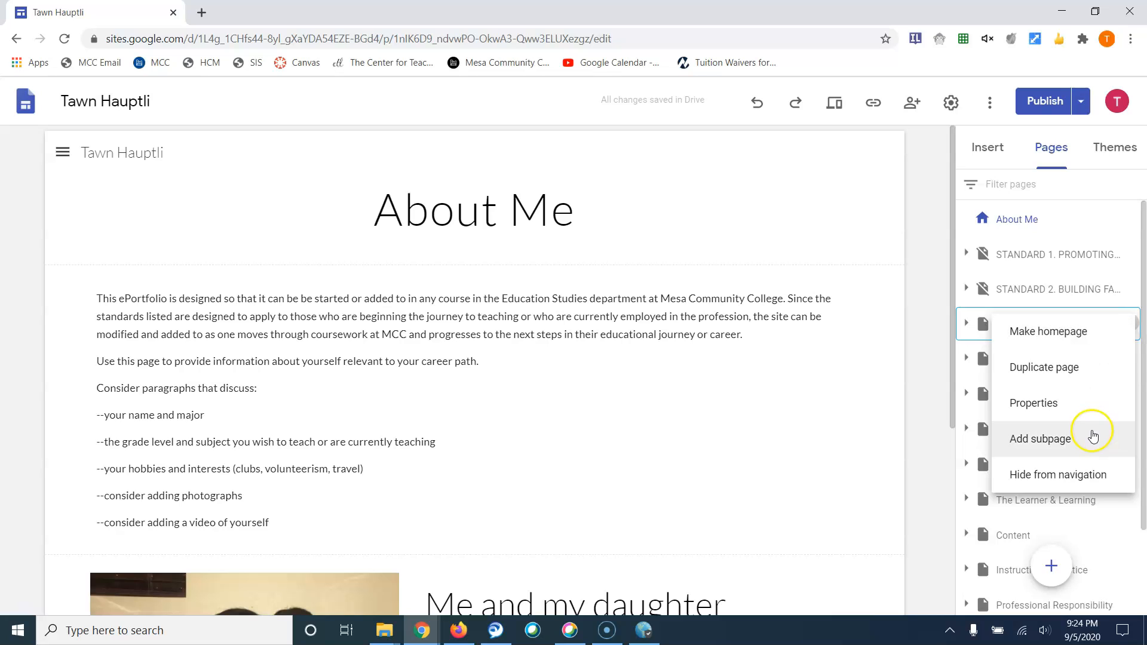
left_click(1087, 475)
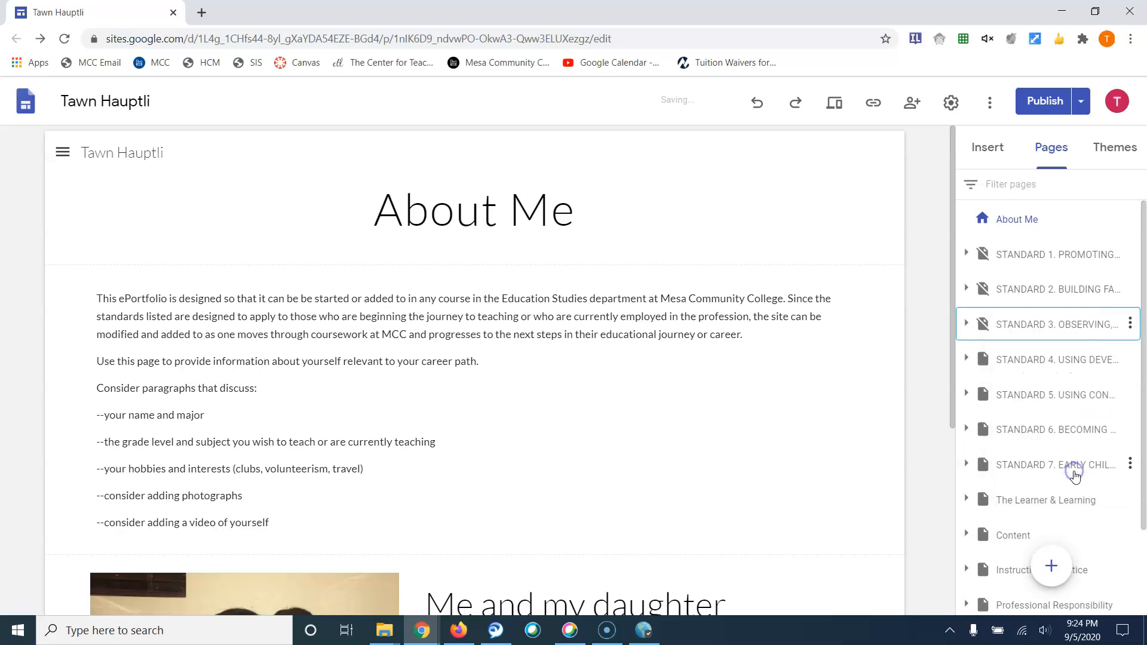
Expand The Learner & Learning and hide InTASC Standard #01: Learner Development from navigation
scroll(1076, 475, "down", 3)
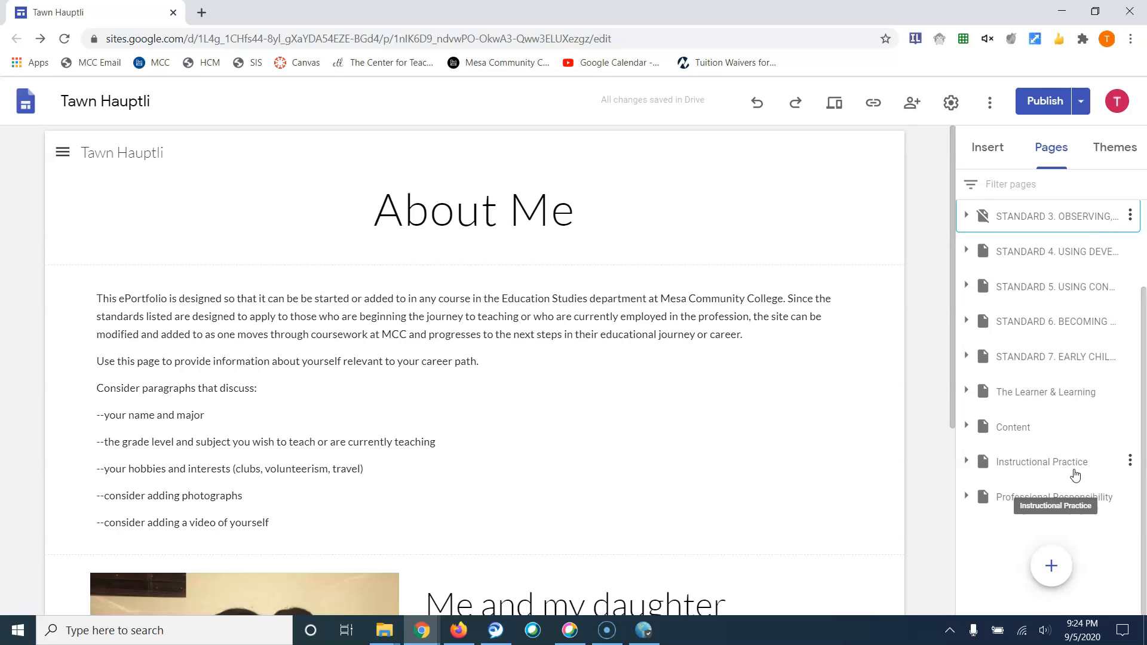
left_click(968, 392)
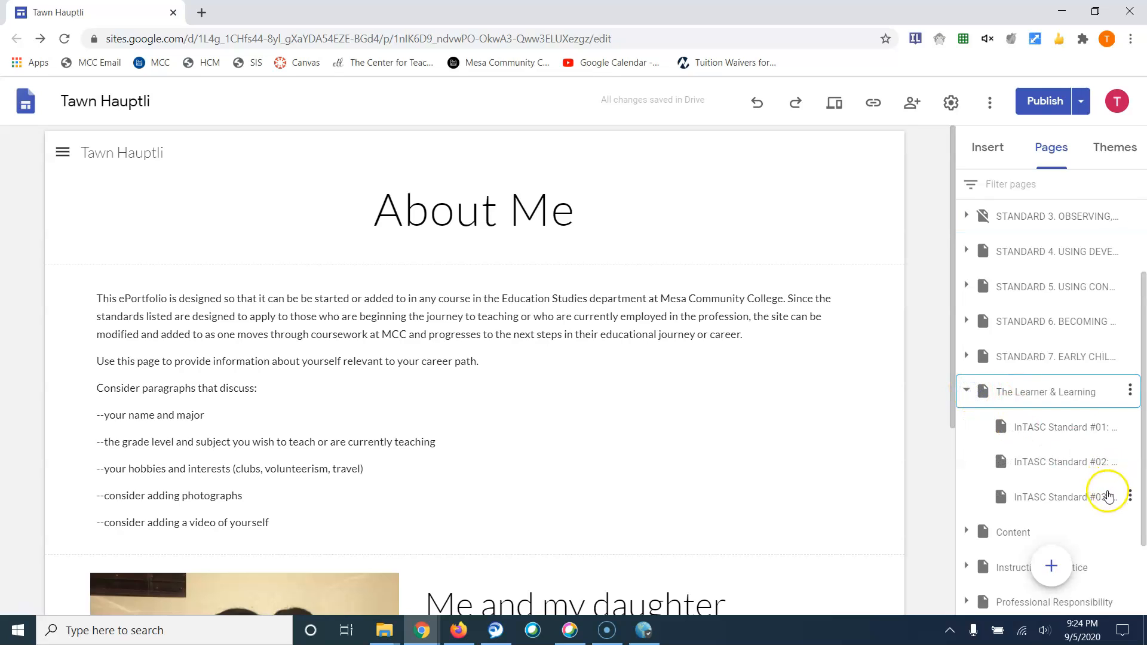
left_click(1106, 464)
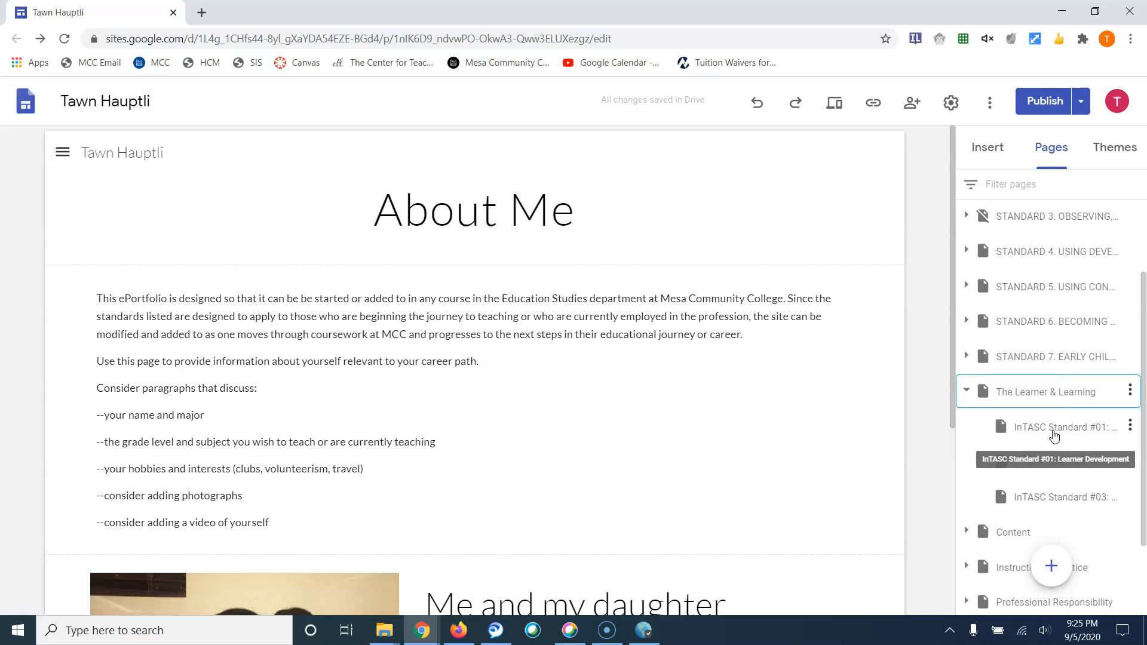
left_click(1130, 428)
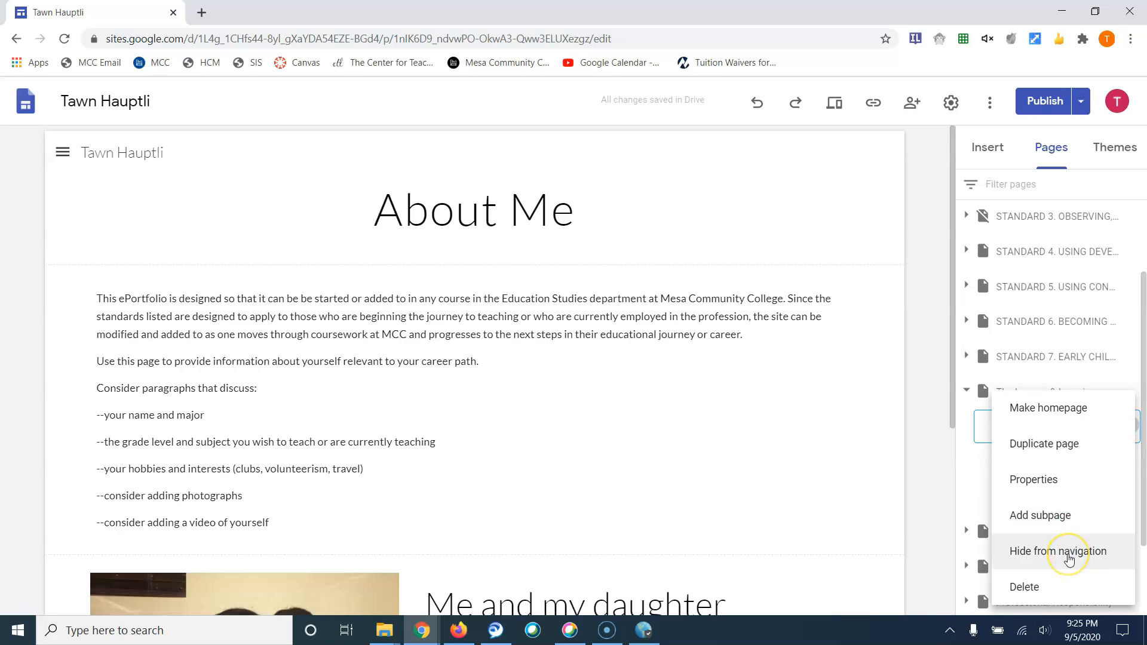
left_click(1069, 558)
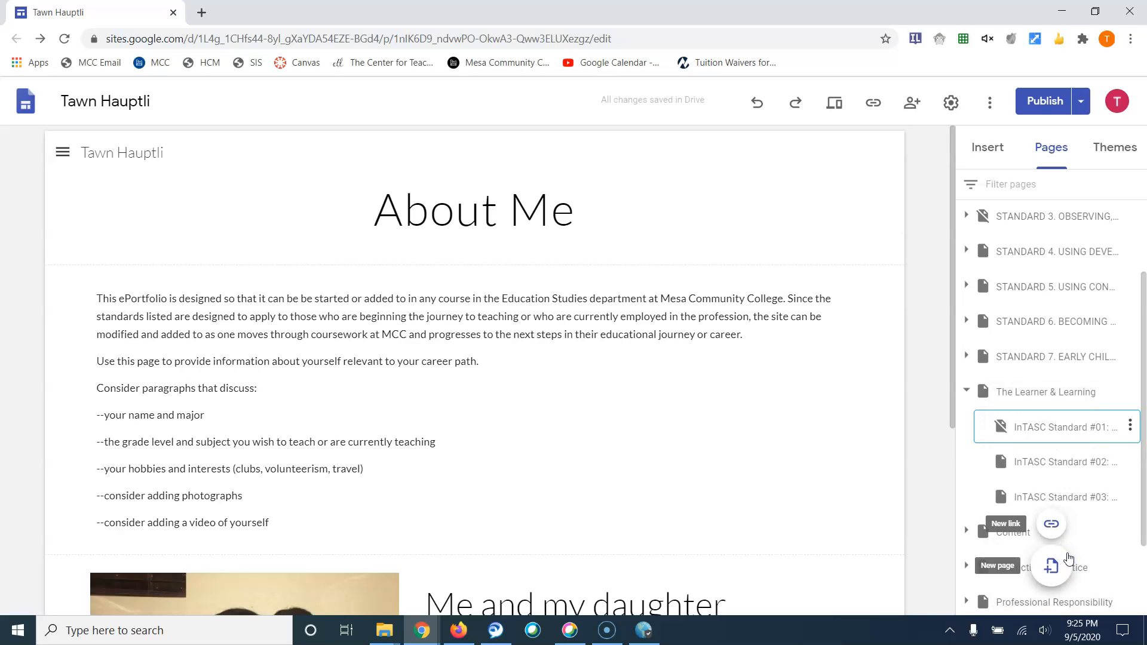
Expand Instructional Practice and hide InTASC Standard #06: Assessment from navigation
scroll(1098, 520, "down", 2)
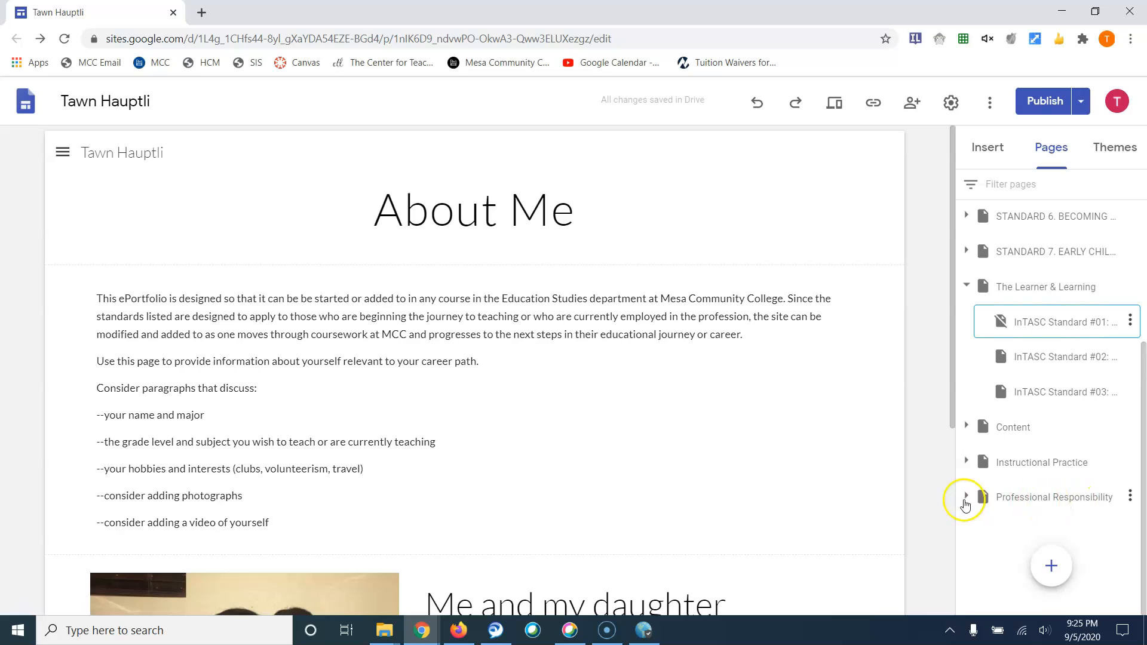
left_click(968, 463)
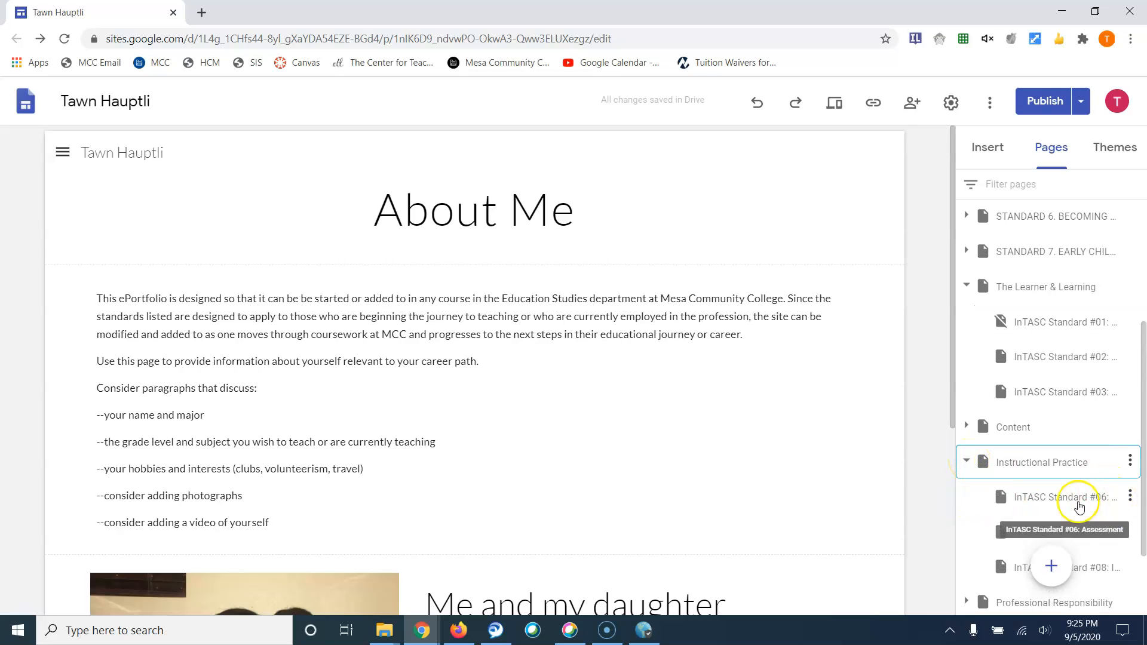
left_click(1130, 497)
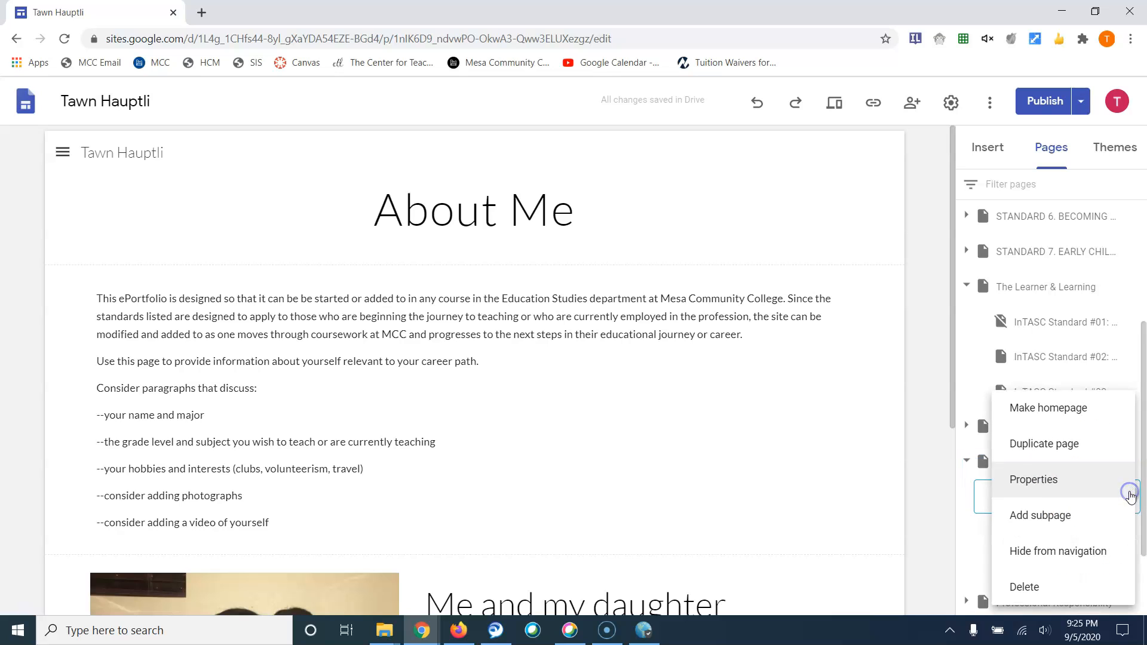
left_click(1089, 553)
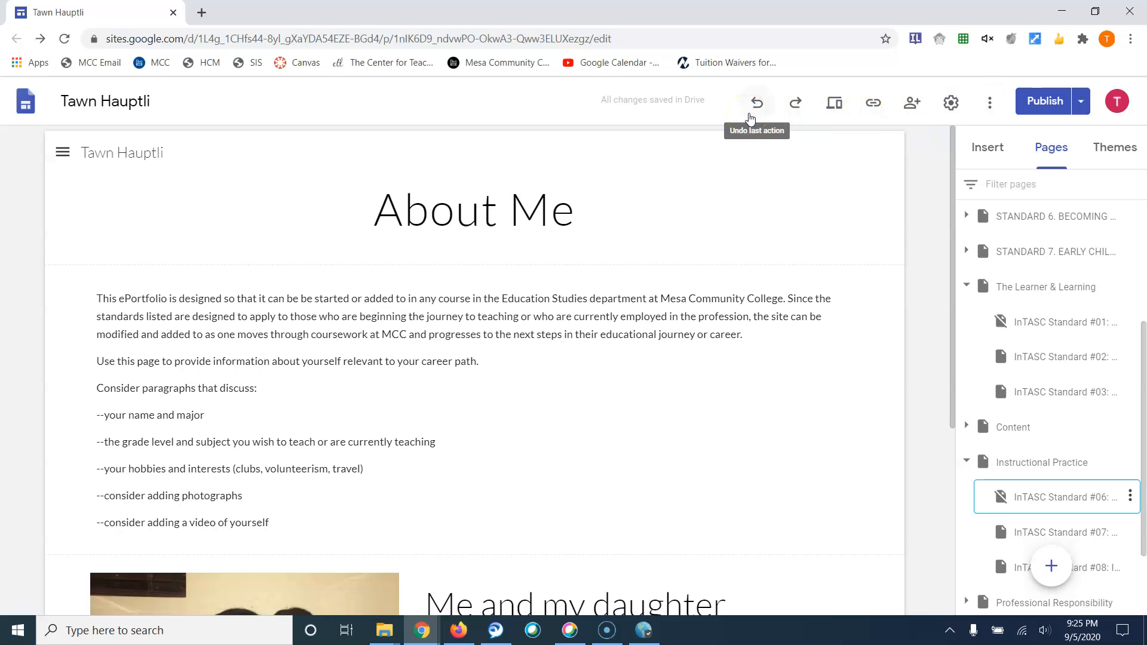
left_click(798, 117)
left_click(842, 117)
left_click(872, 111)
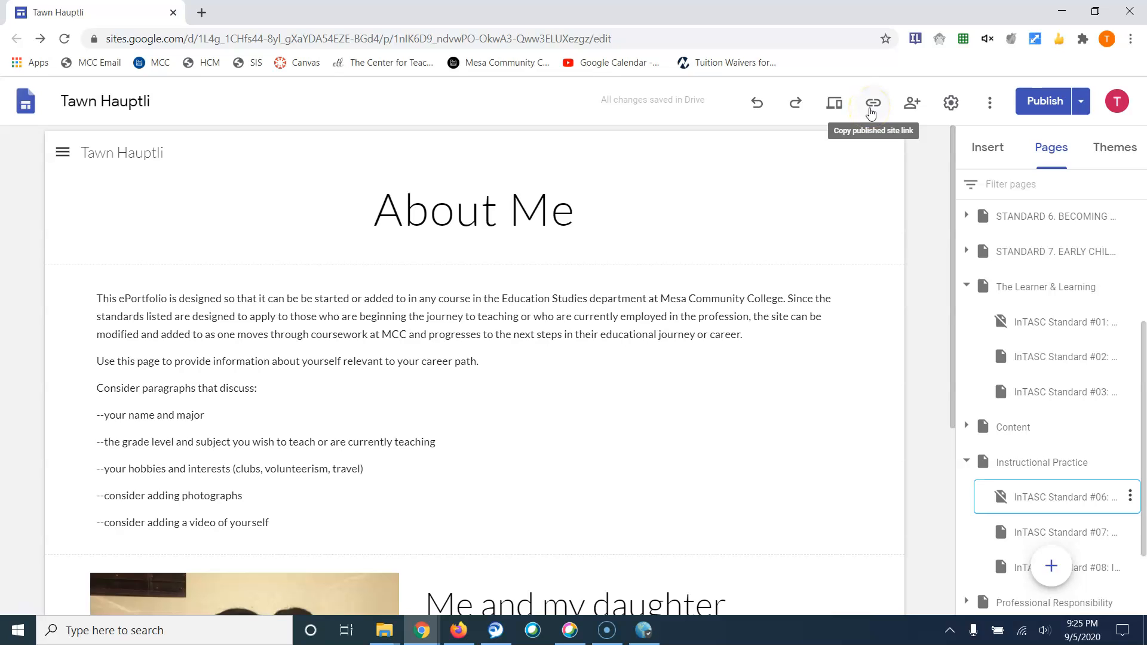
left_click(907, 110)
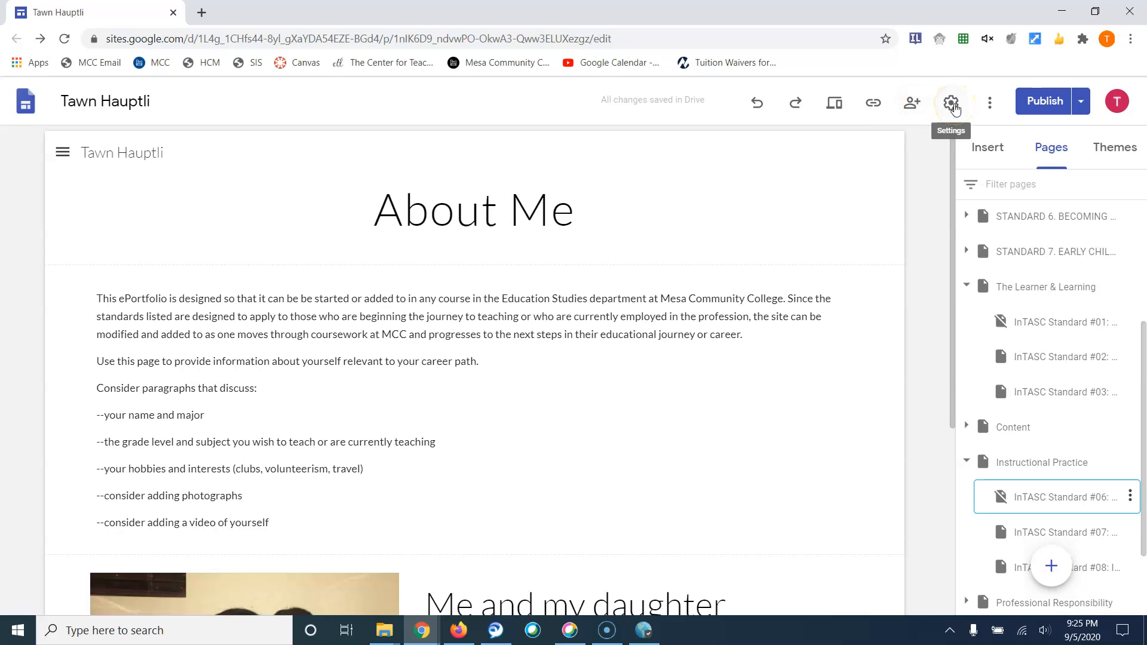
left_click(836, 105)
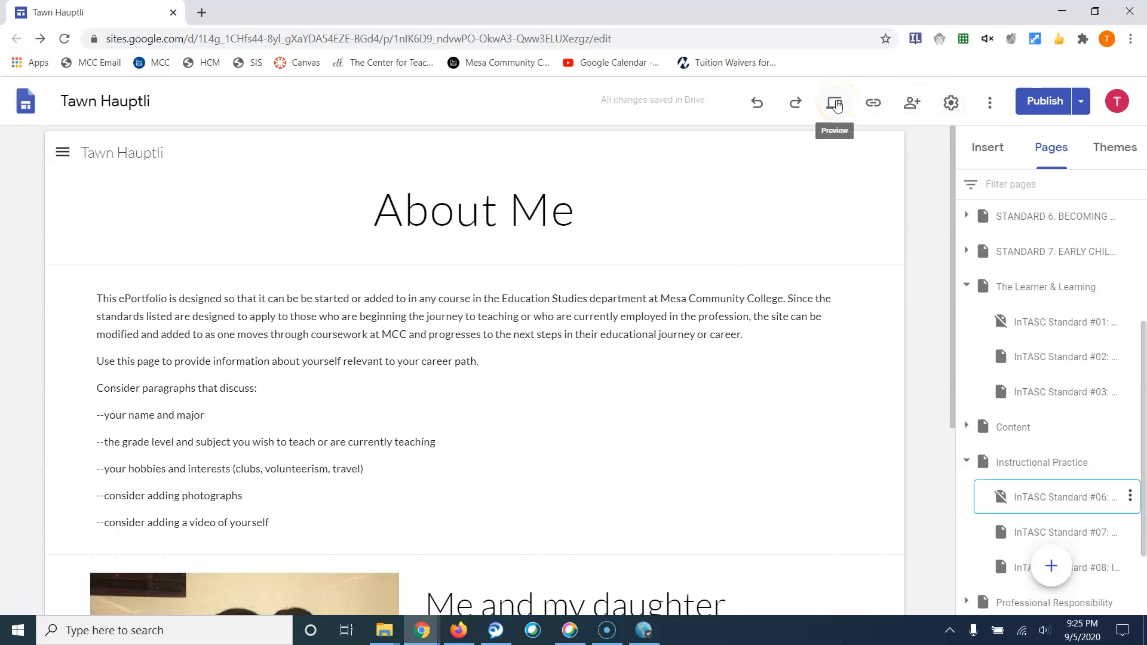
Preview the site and expand The Learner & Learning and Instructional Practice in its navigation
left_click(836, 104)
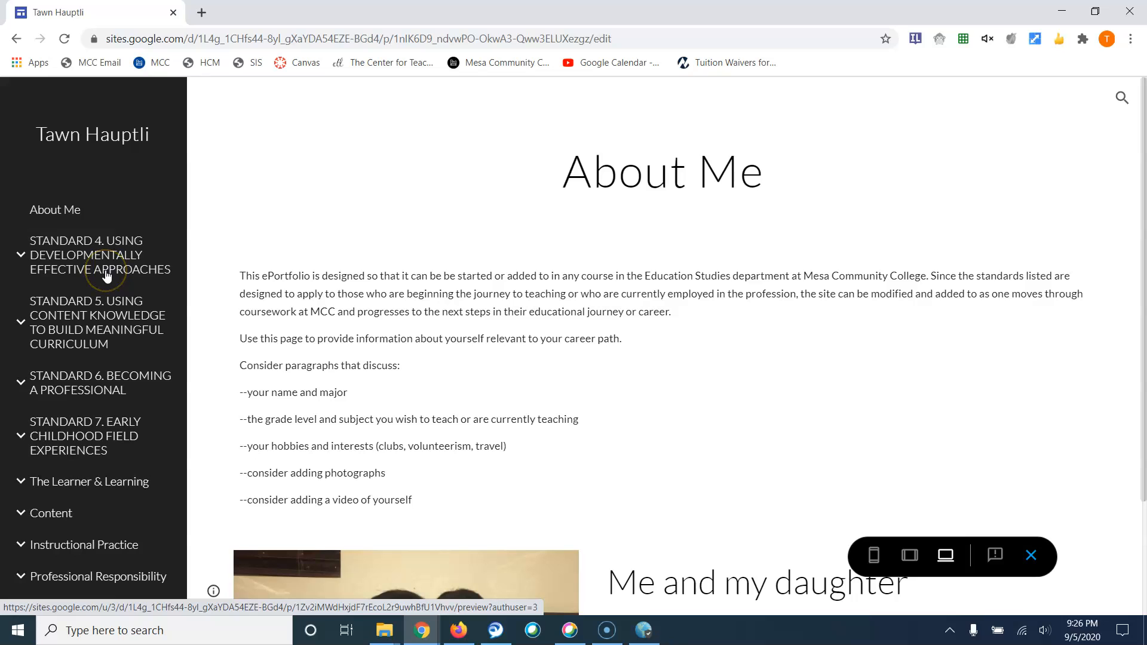
scroll(107, 275, "down", 2)
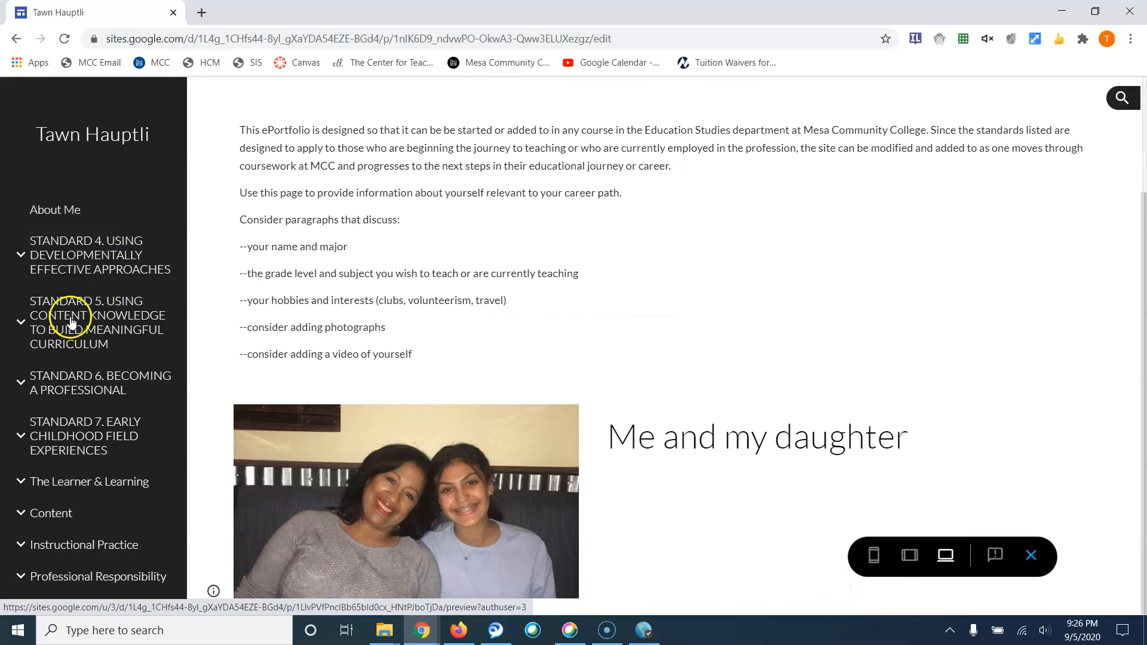
left_click(20, 482)
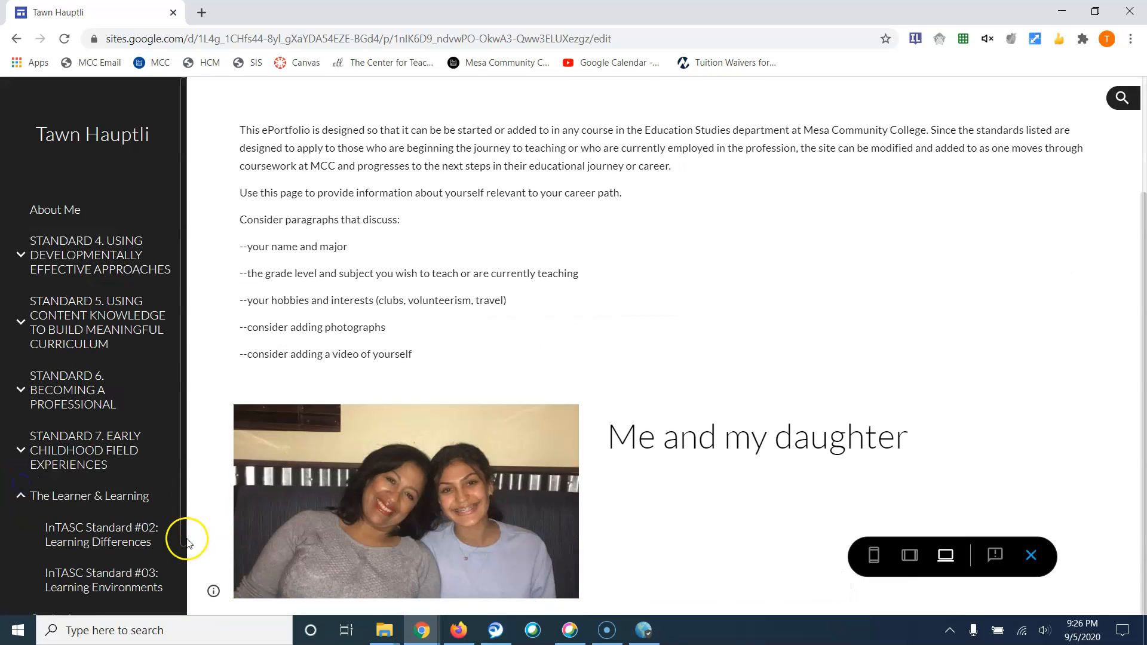
scroll(179, 466, "down", 2)
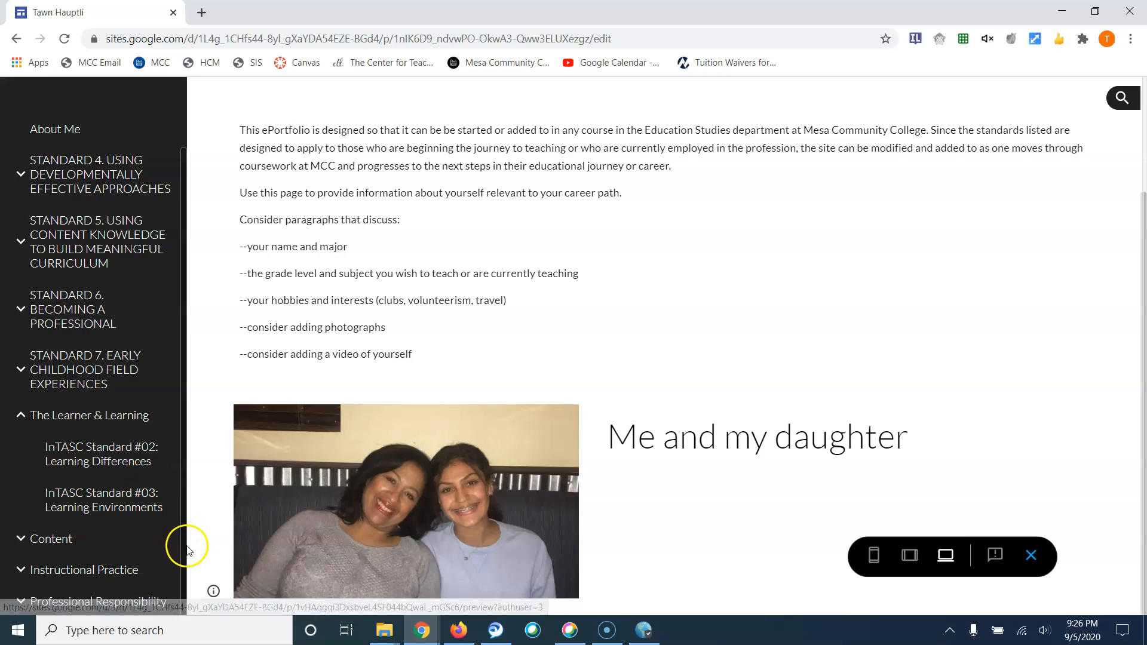
left_click(22, 568)
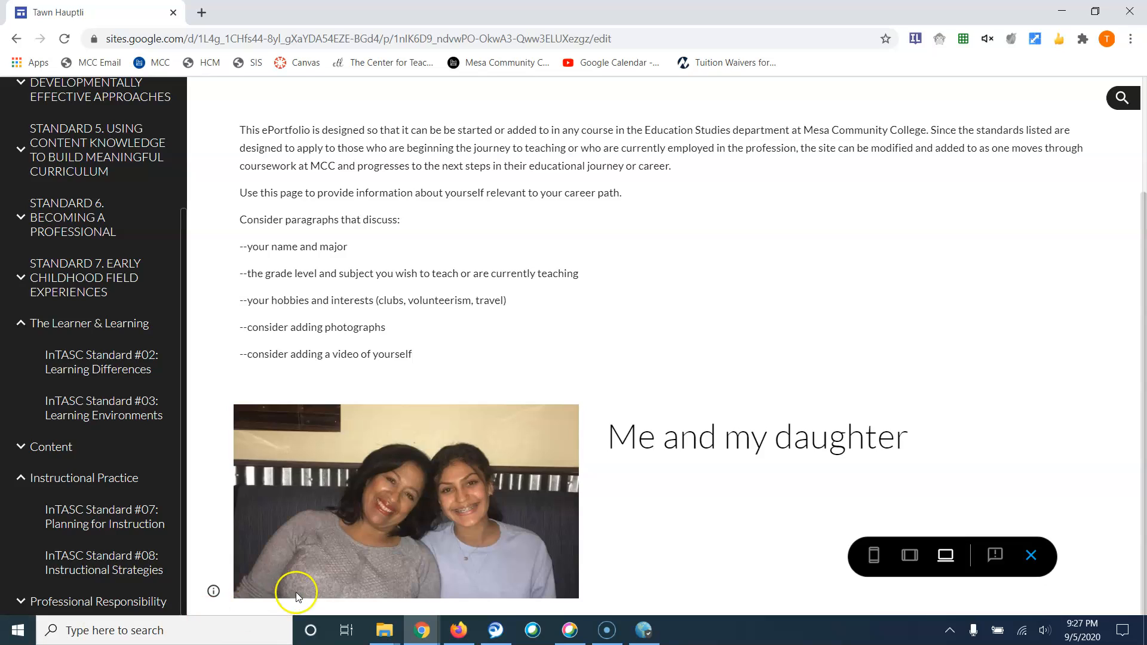
Exit the preview and select the Me and my daughter text box on About Me
left_click(1032, 555)
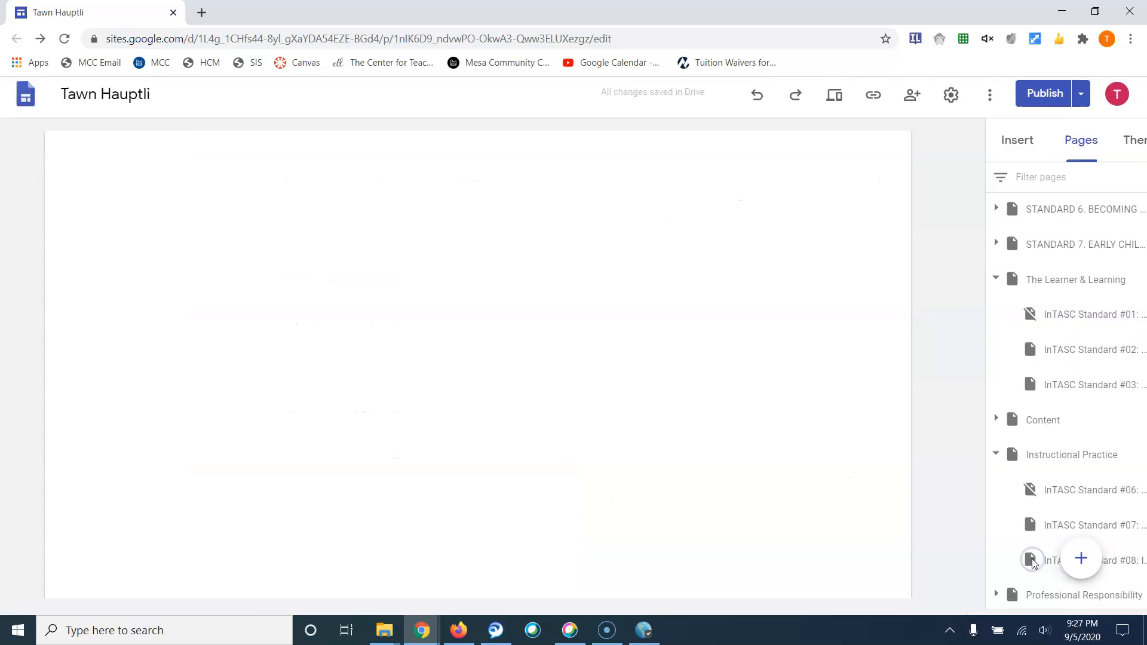
left_click(1092, 625)
left_click(735, 594)
left_click(631, 606)
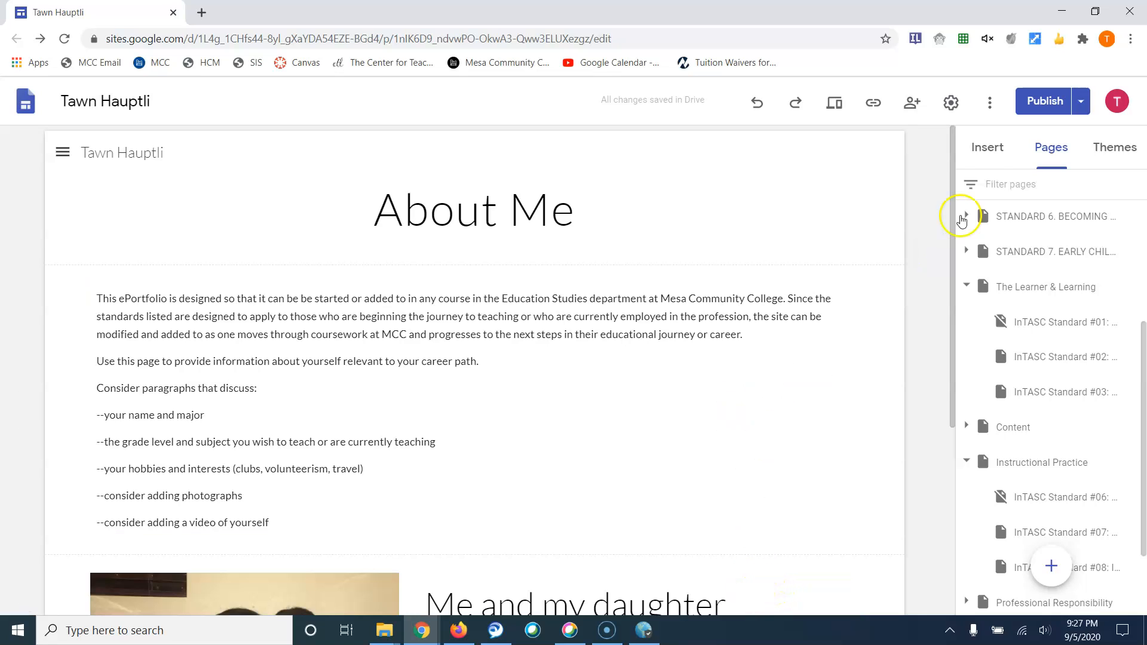
Review the pending navigation visibility changes and publish the site
left_click(1034, 106)
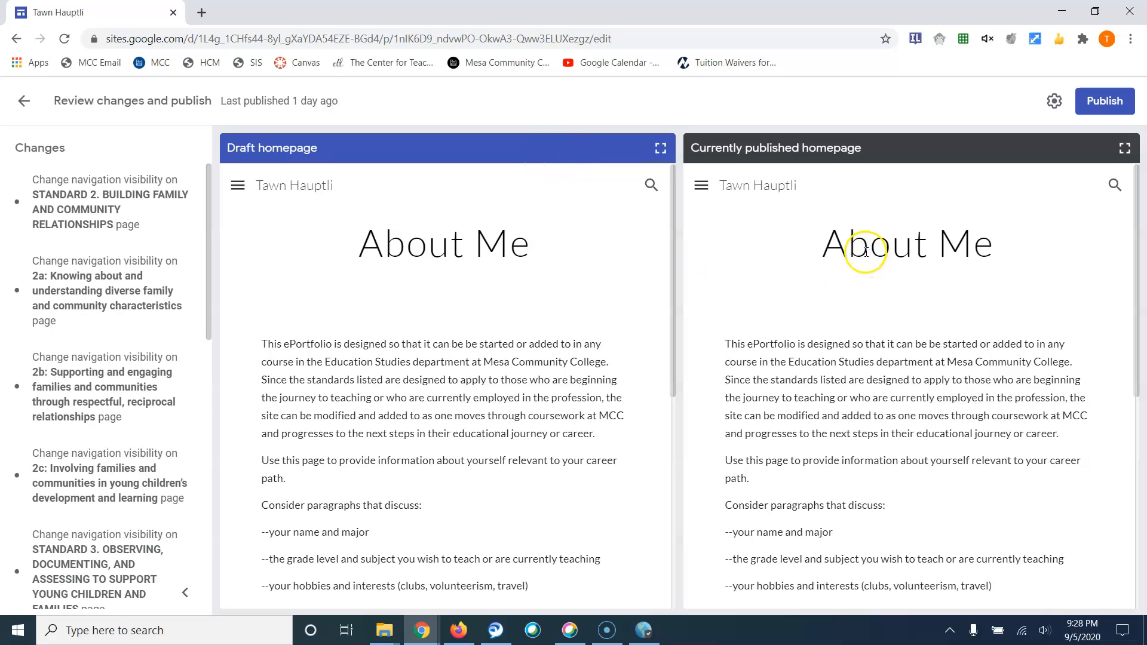
left_click(1095, 106)
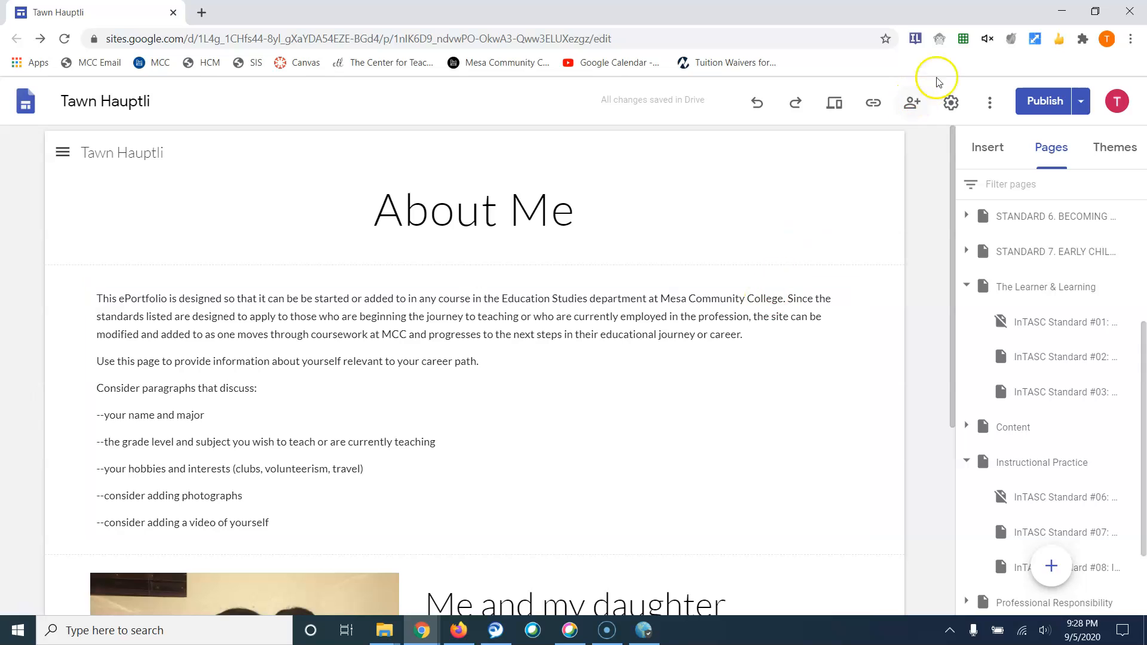
left_click(873, 102)
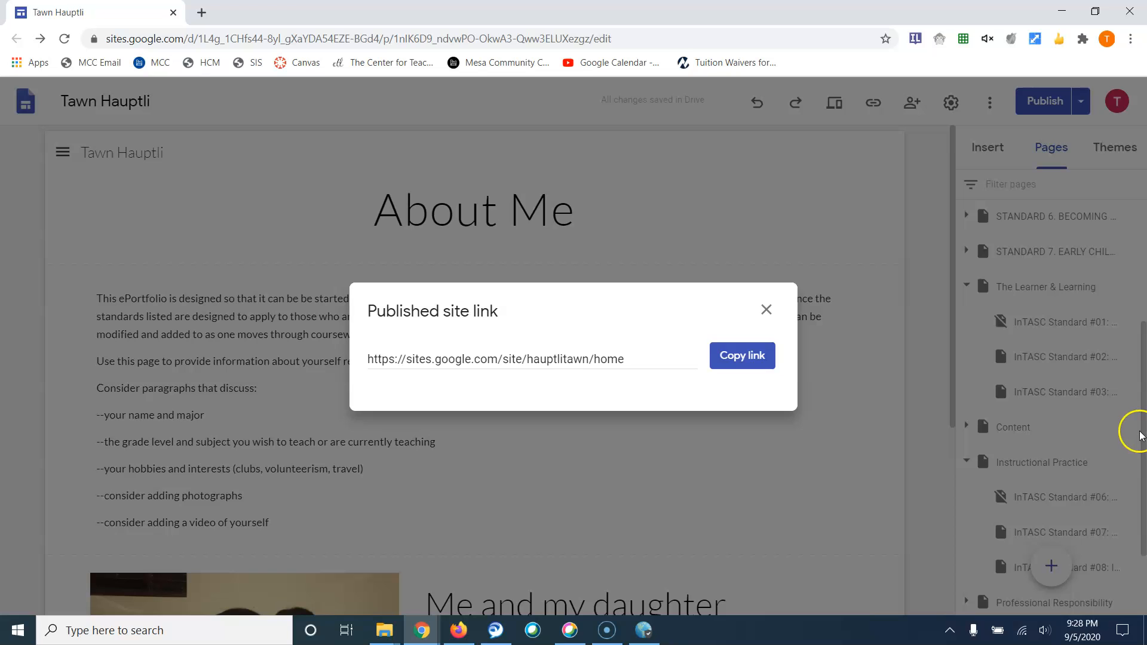
left_click(1142, 432)
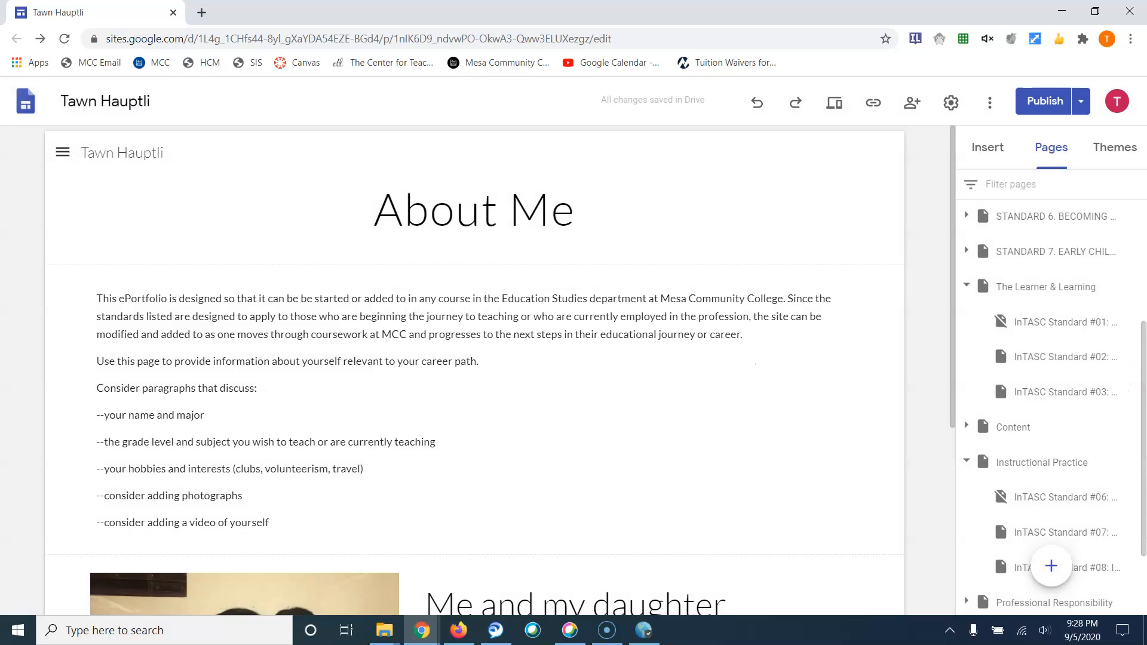
left_click_drag(1143, 377, 1142, 244)
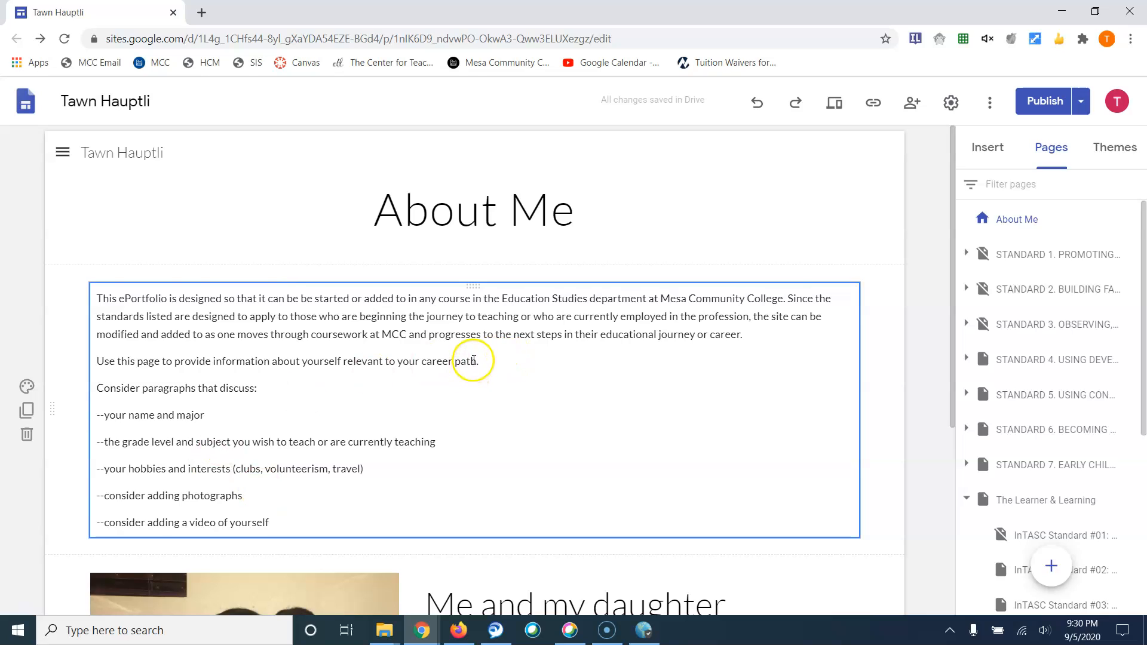
Try the Simple theme in purple, maroon and dark blue, then Diplomat, ending on Level
left_click(1114, 147)
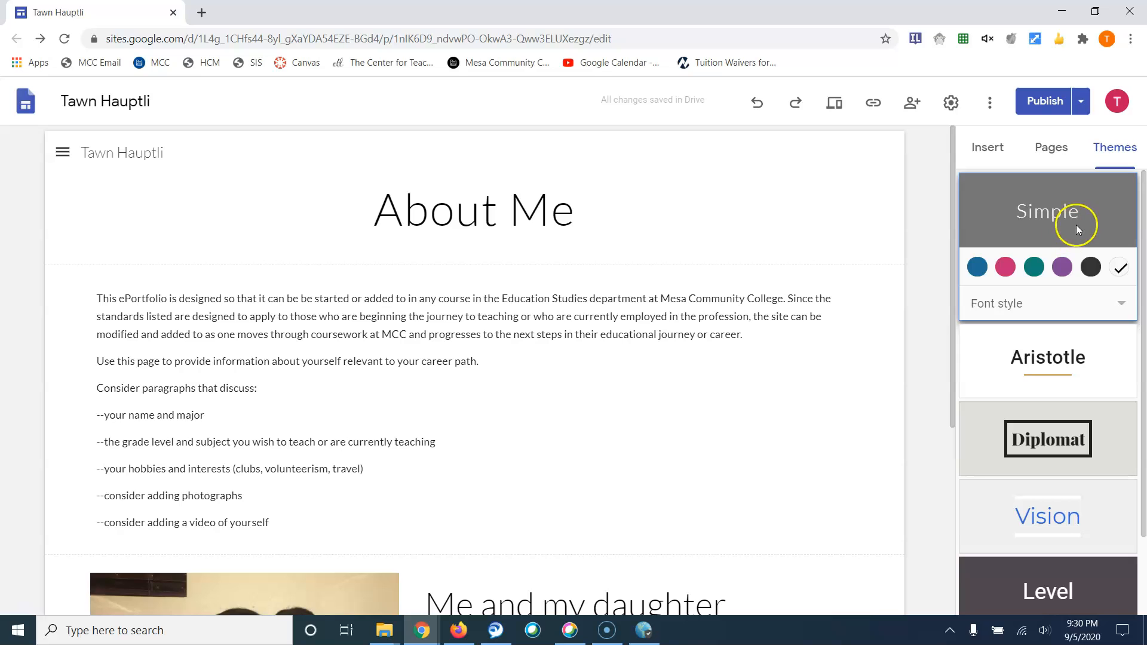
left_click(1062, 267)
scroll(770, 424, "down", 4)
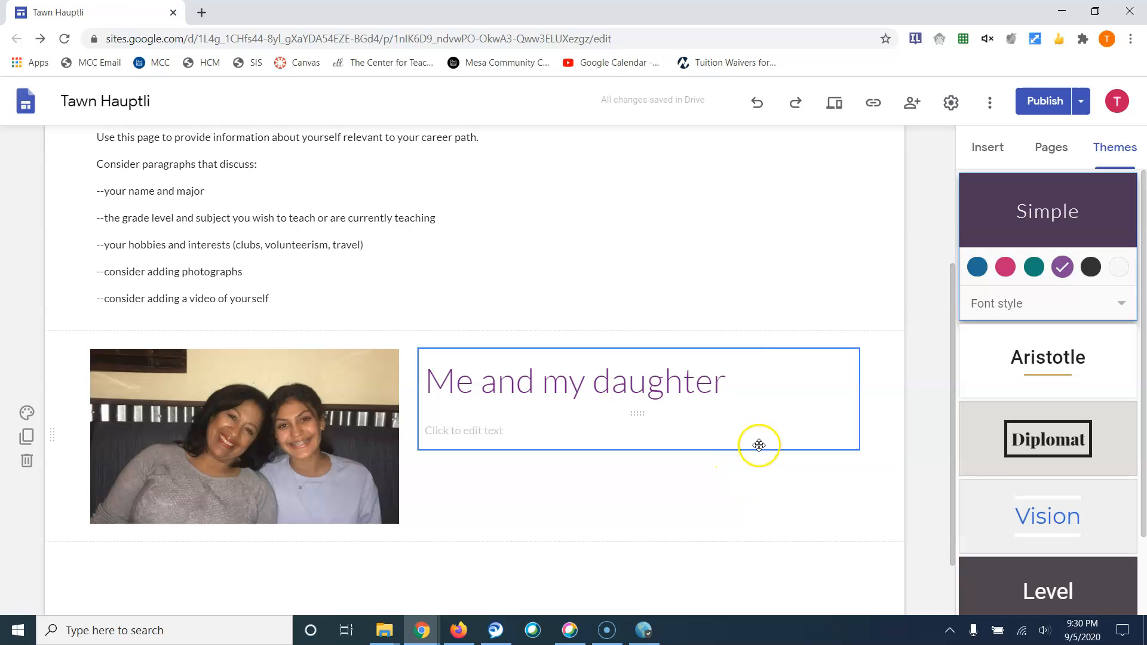
scroll(780, 456, "up", 1)
left_click(1006, 268)
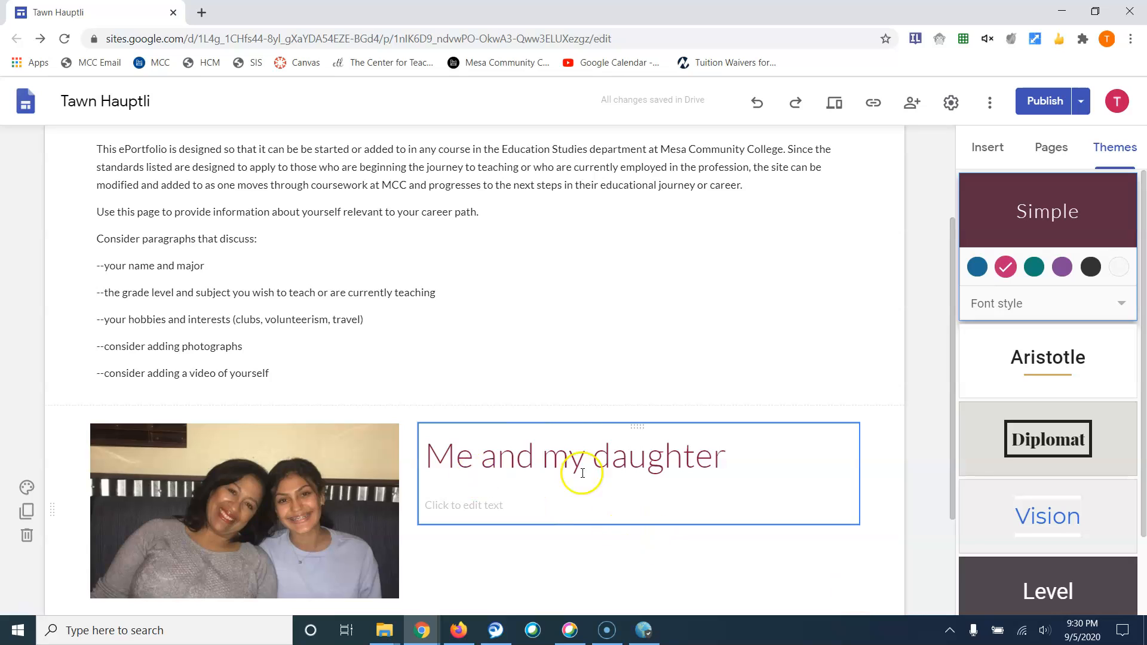
scroll(825, 474, "down", 2)
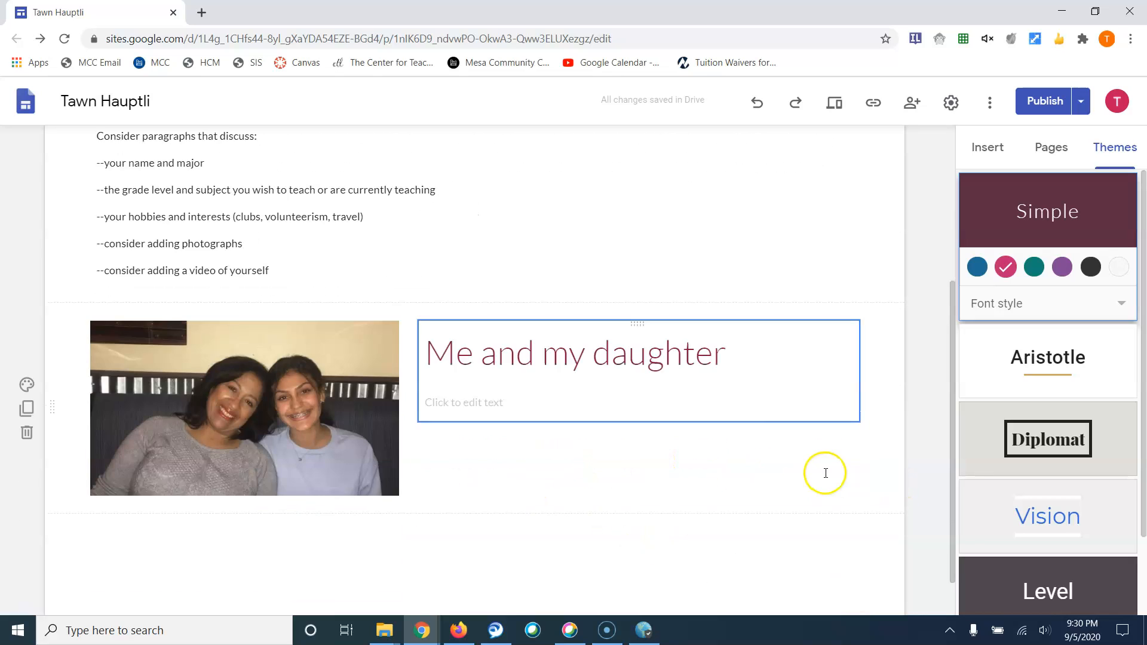
scroll(825, 473, "down", 1)
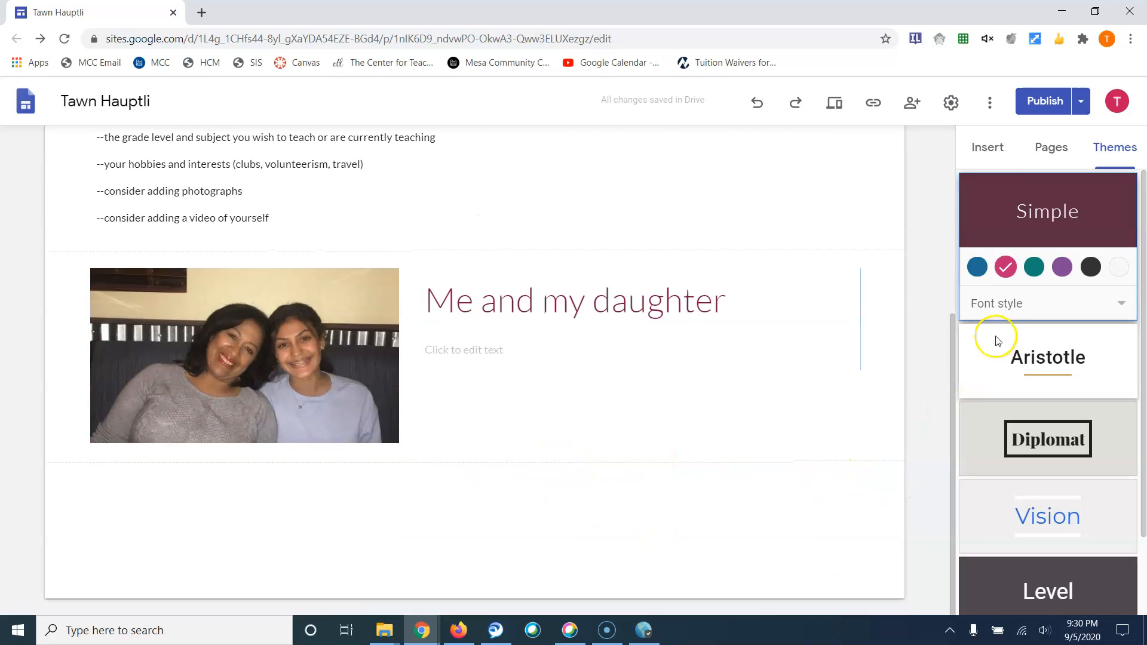
left_click(978, 267)
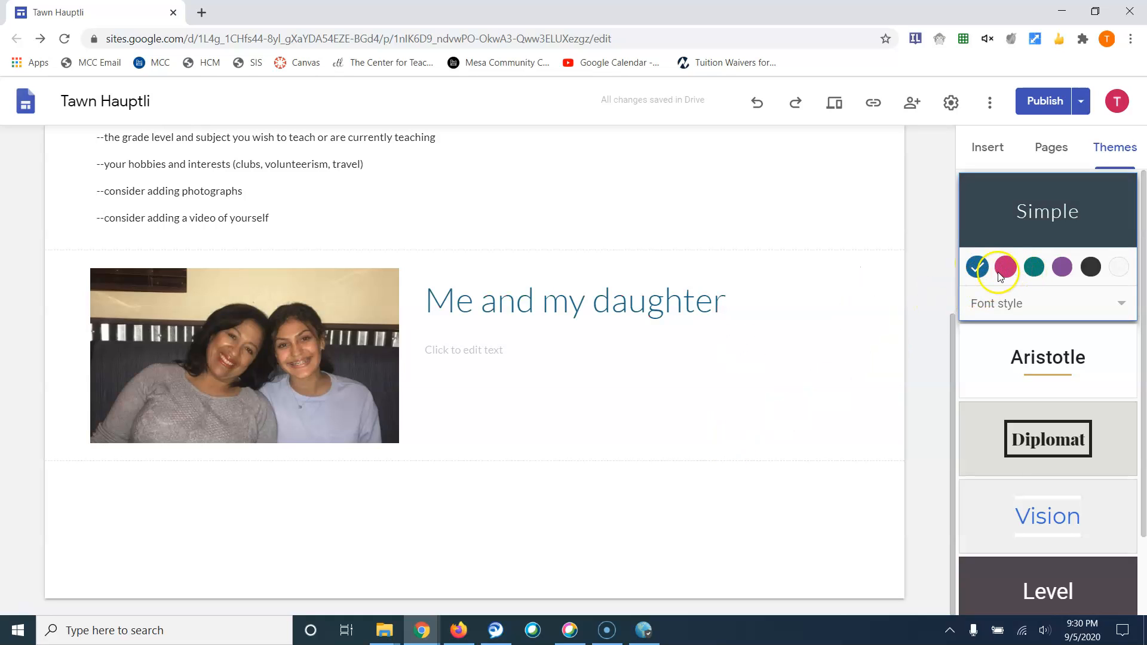
left_click(1042, 439)
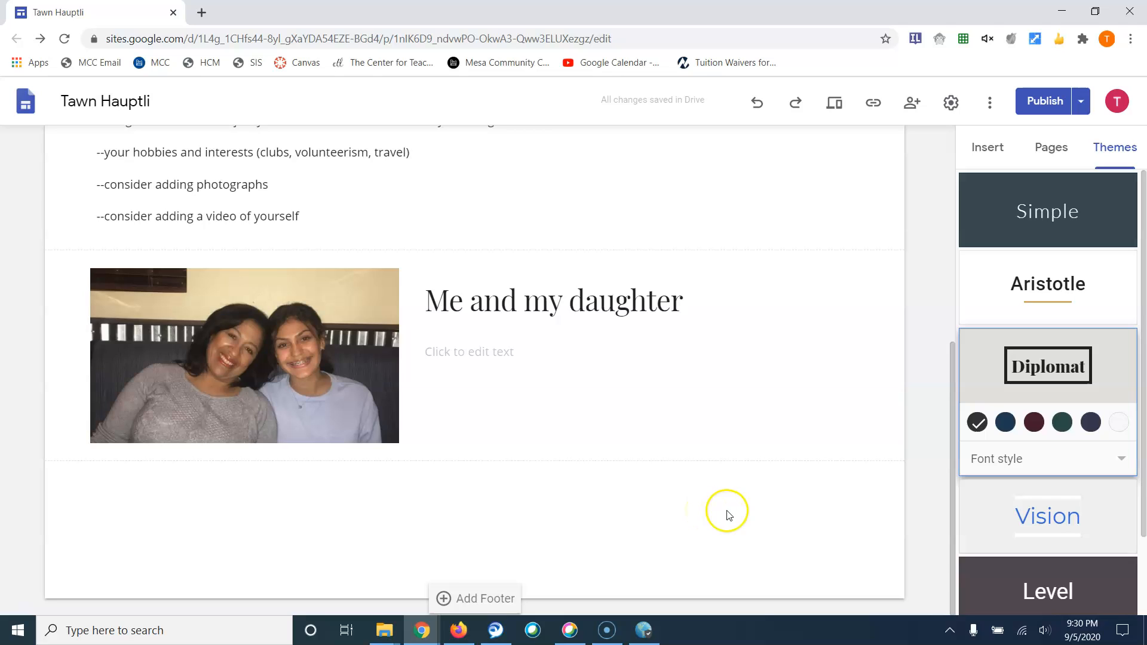
left_click(1030, 579)
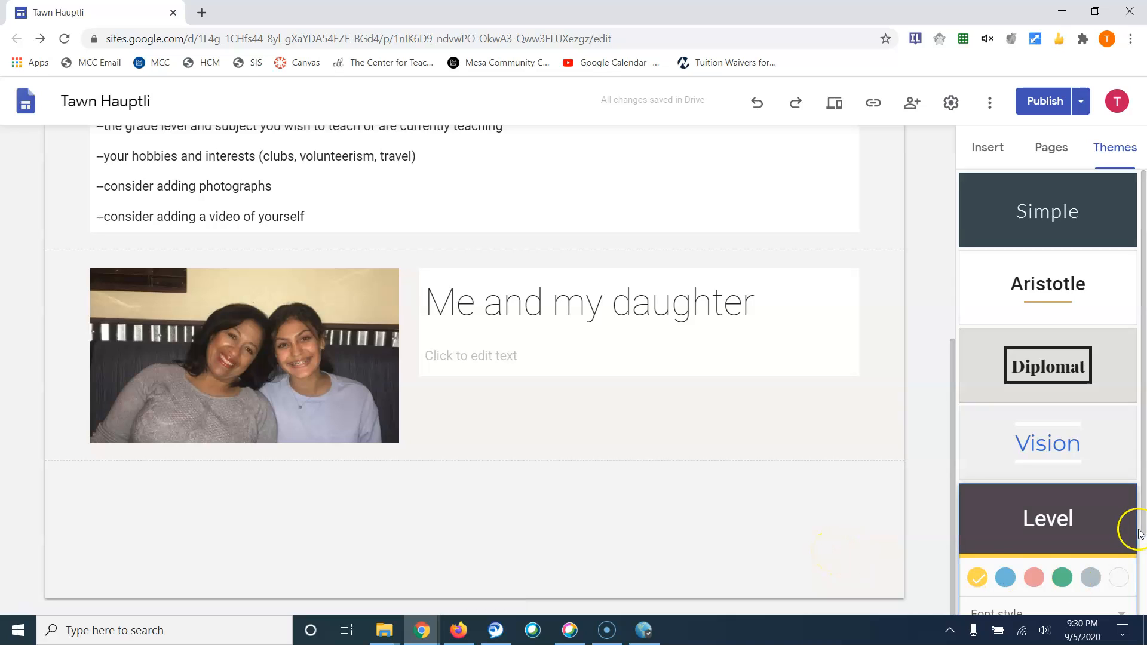
Apply the Impression theme, try green, then settle on the grey-blue slate colour
left_click_drag(1142, 529, 1143, 594)
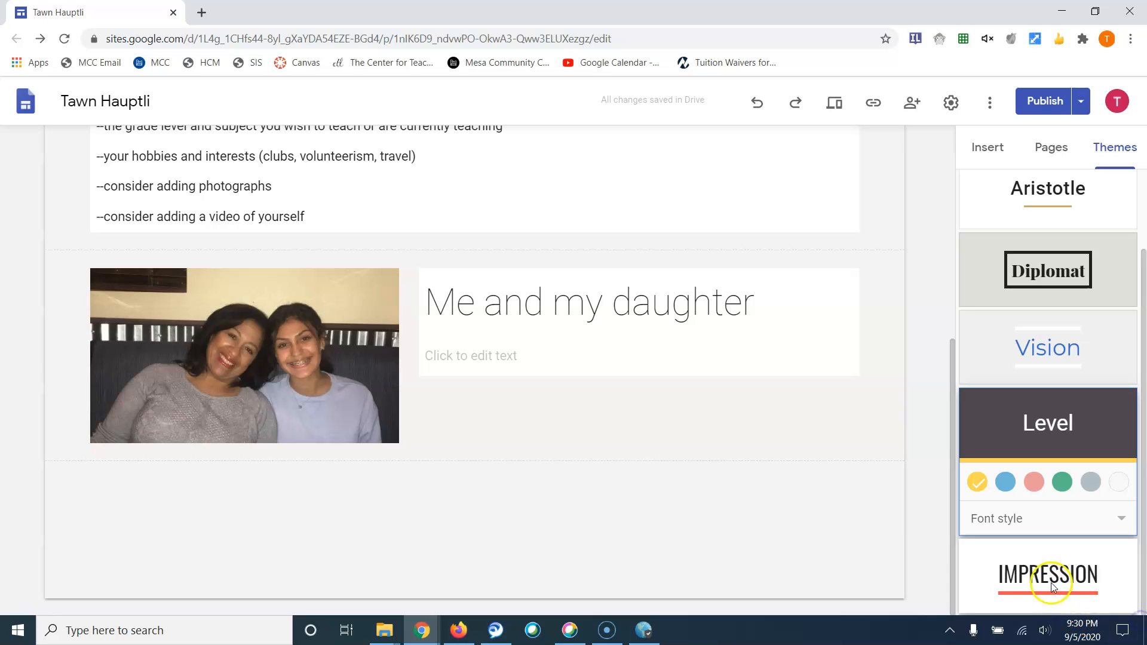
left_click(1052, 582)
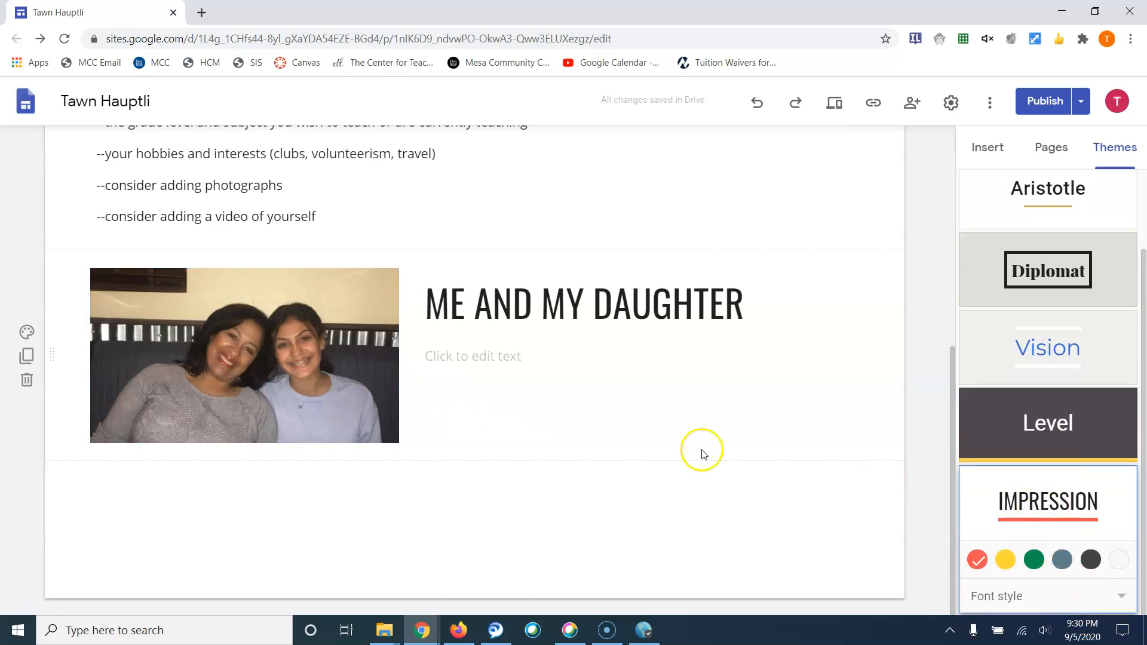
left_click(1034, 561)
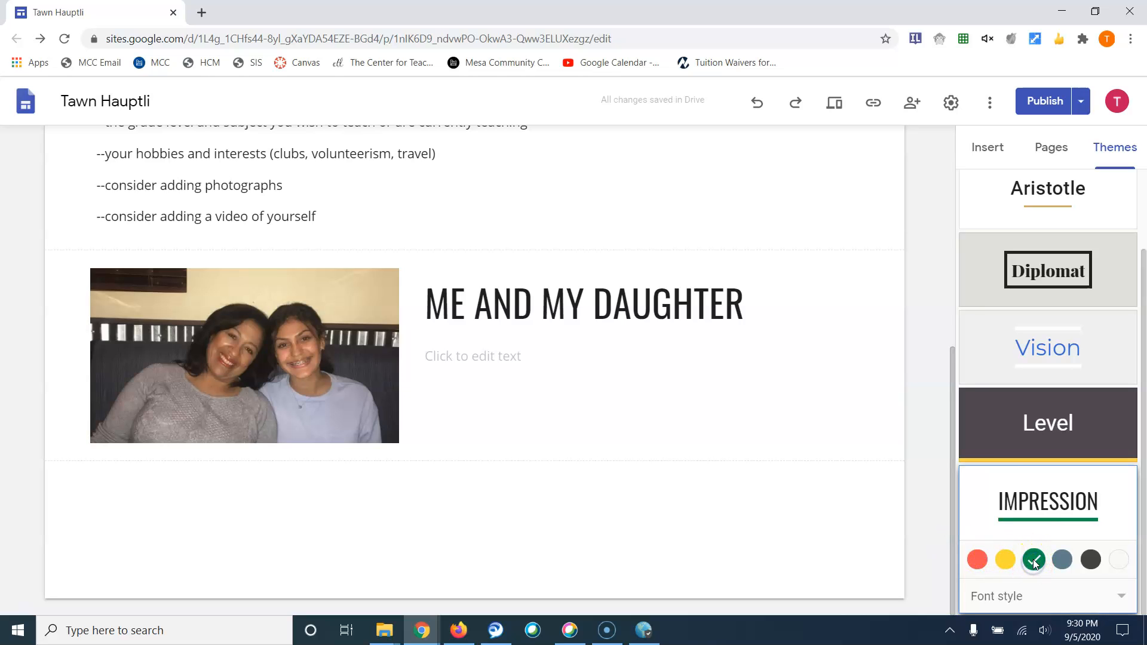
left_click(1061, 561)
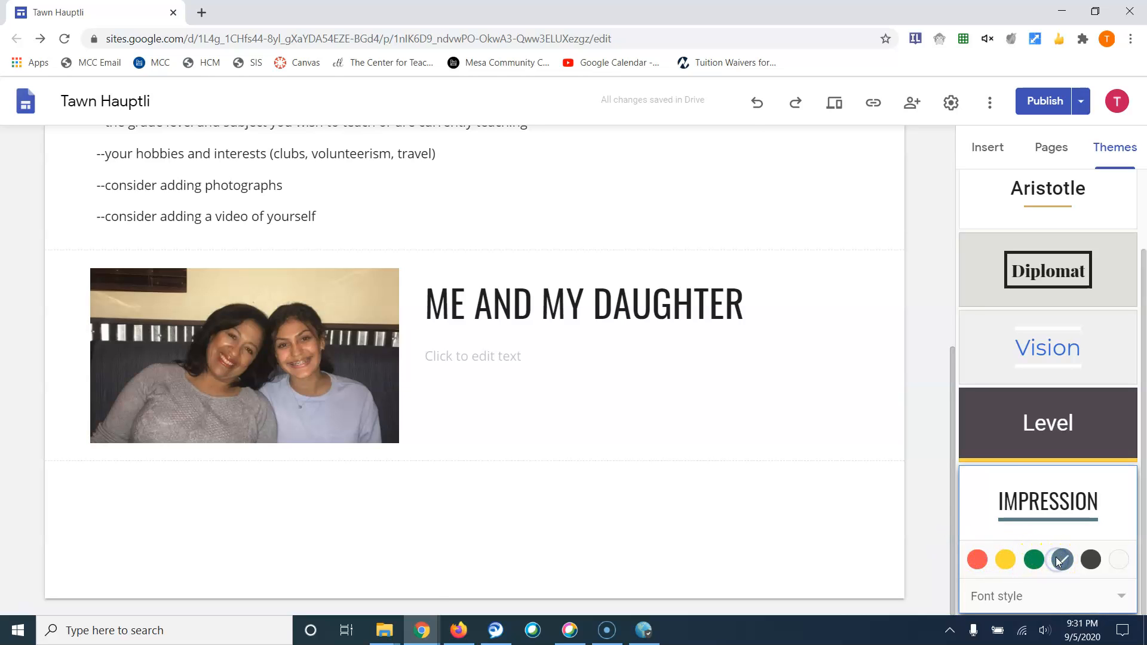
scroll(735, 470, "up", 4)
scroll(734, 471, "up", 3)
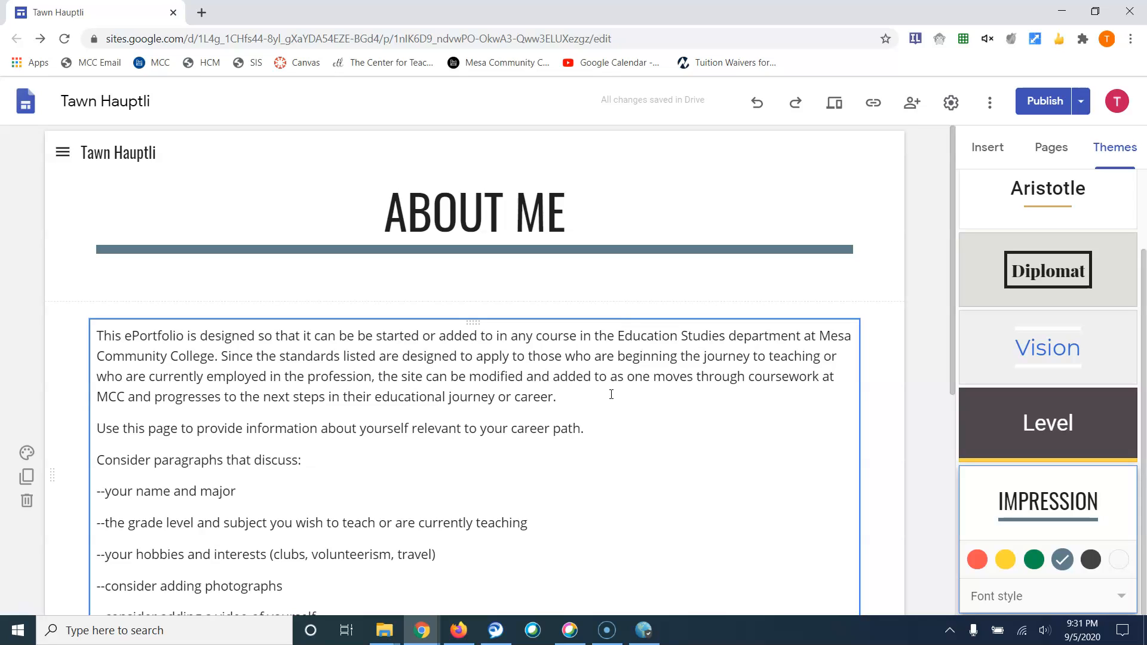
left_click(1052, 147)
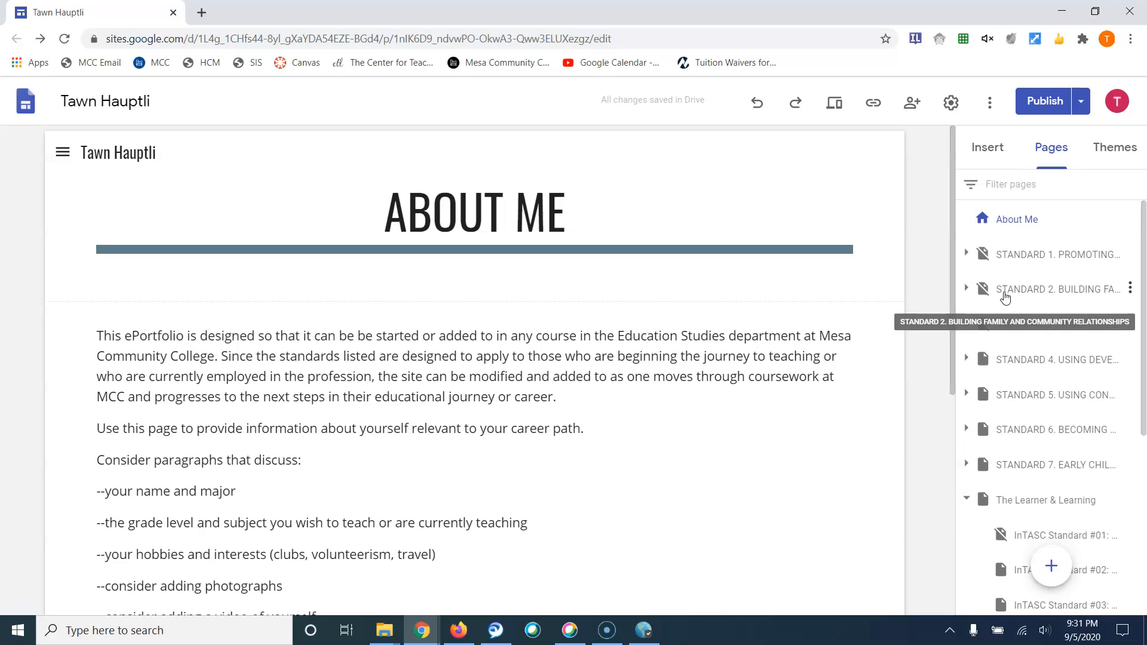
Open the publish review listing the Simple-to-Impression theme and font changes
left_click(1115, 147)
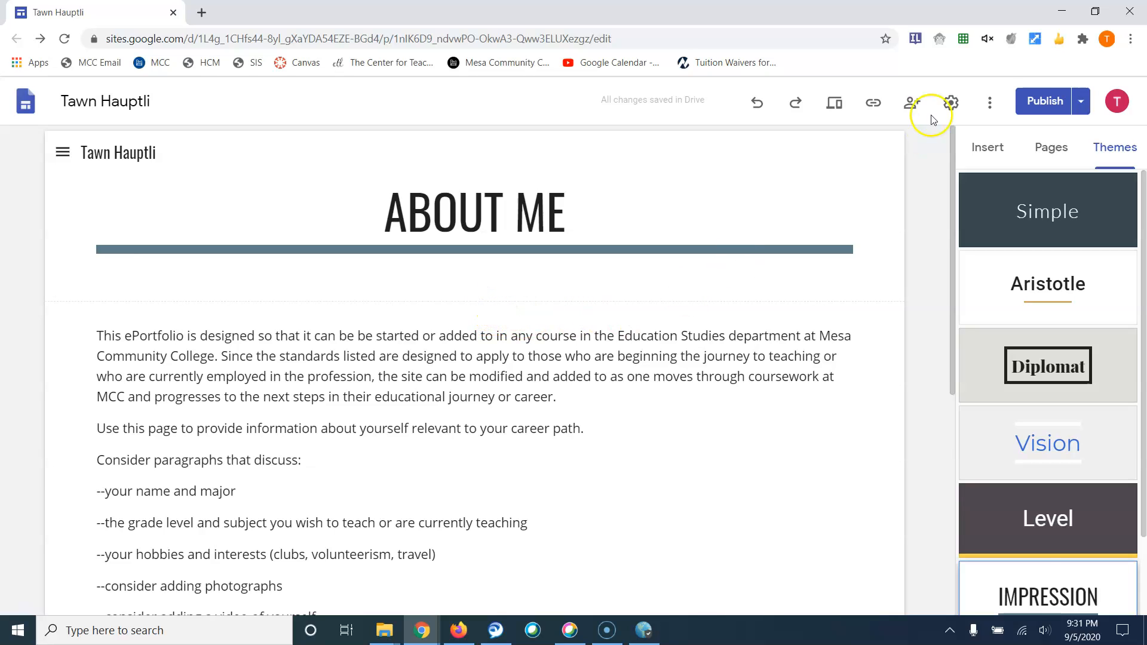
left_click(1044, 101)
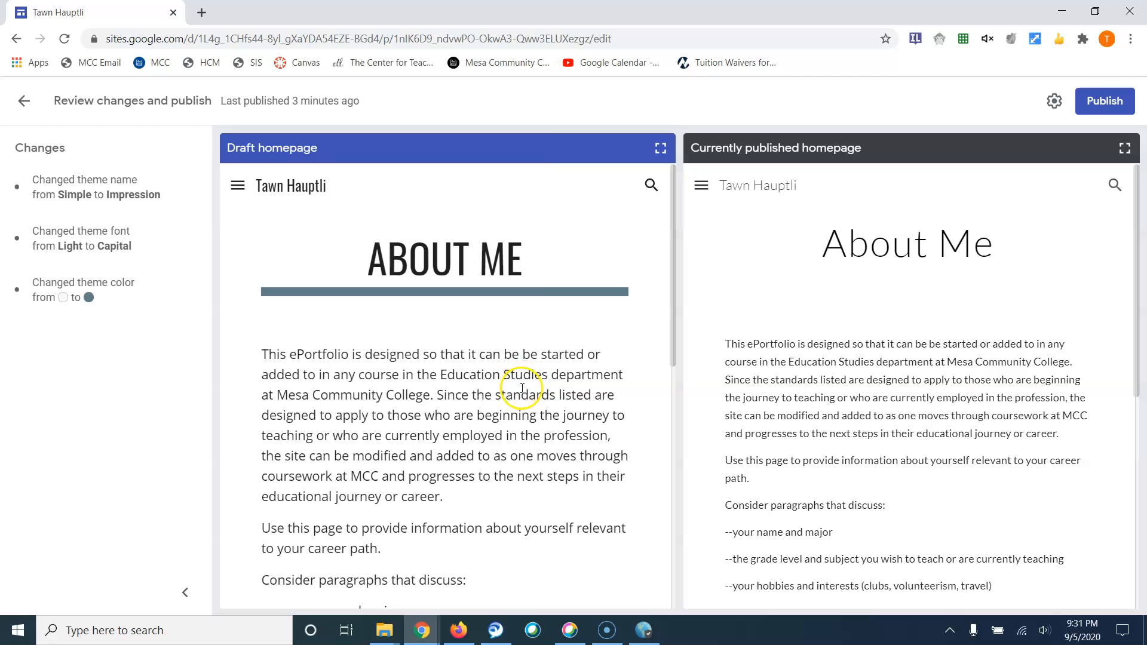
Publish the site with the Impression theme in slate and scroll to inspect it
left_click(1106, 103)
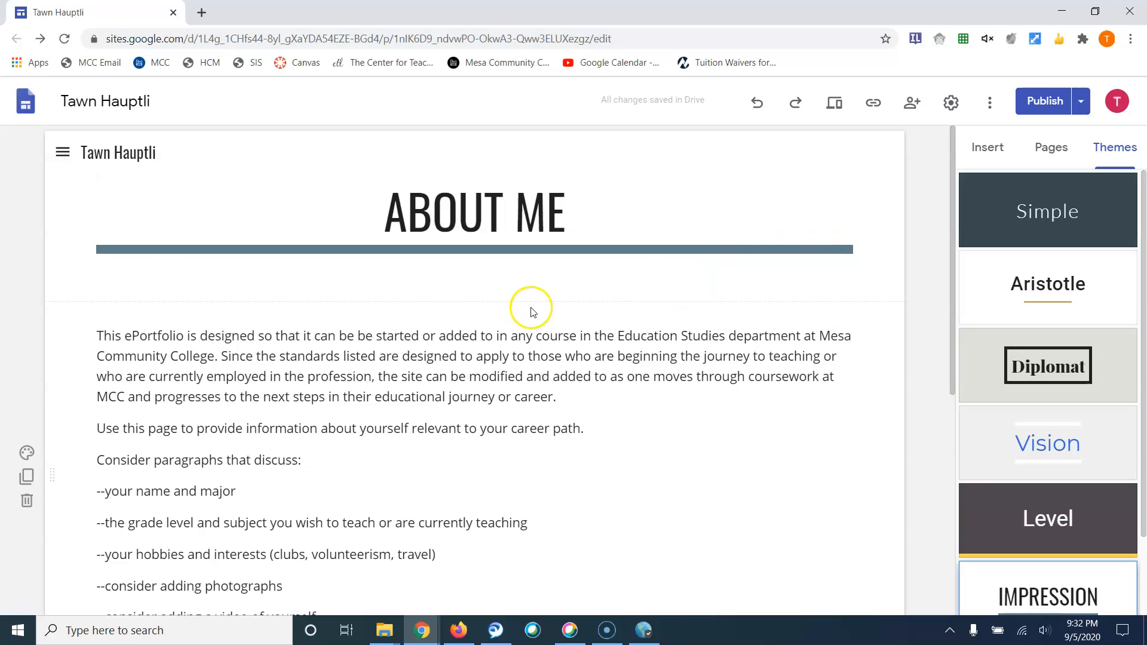
scroll(576, 326, "down", 6)
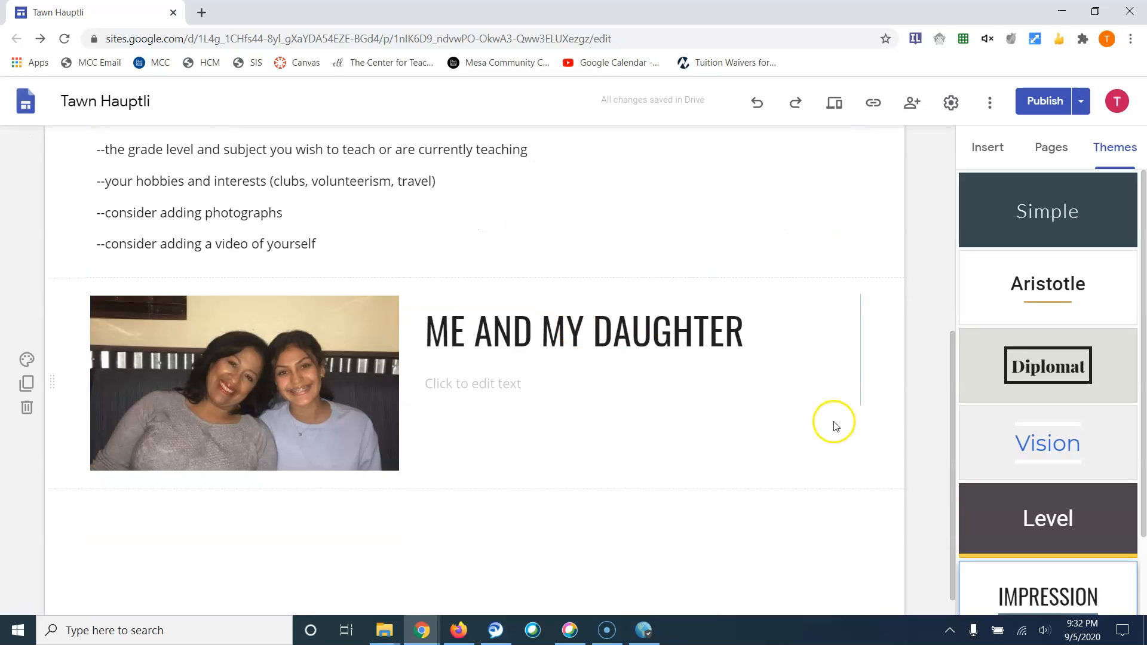